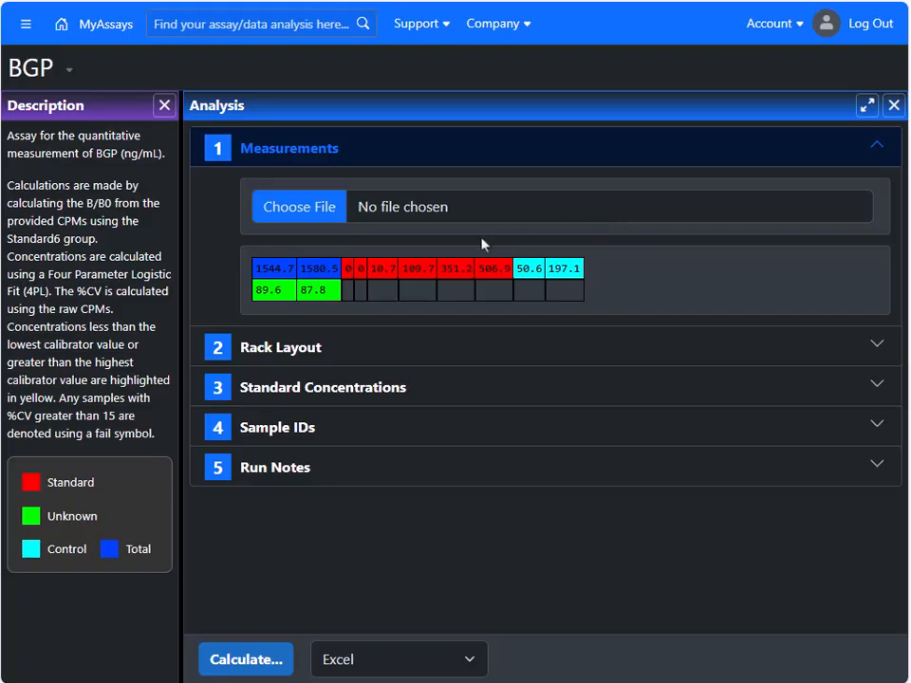
Step: Check the sample measurements grid, and switch to Excel to examine the I-125 CPM column of the DataSet1 sheet
left_click(455, 291)
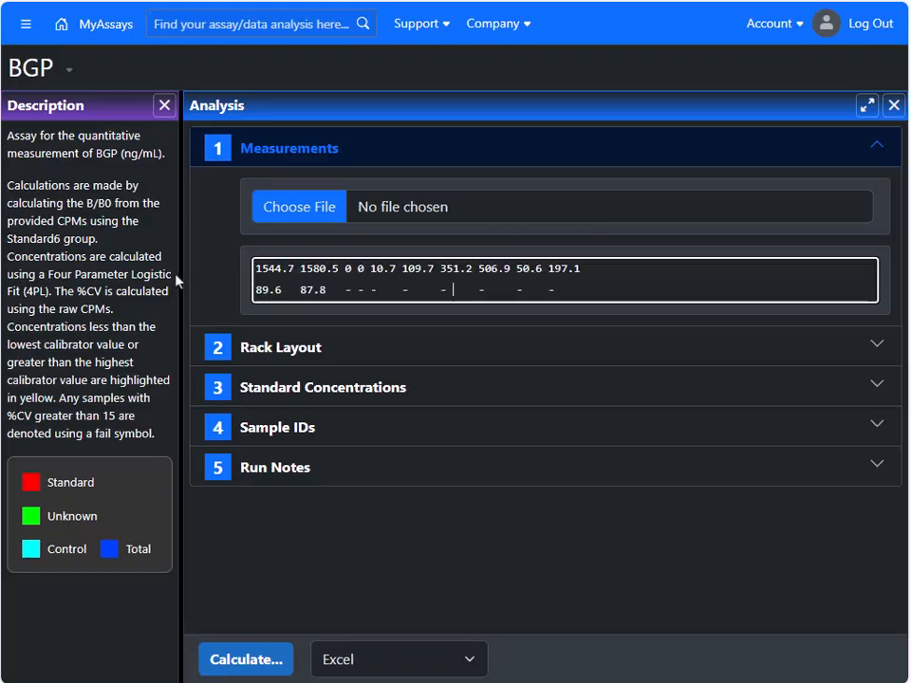
left_click(219, 274)
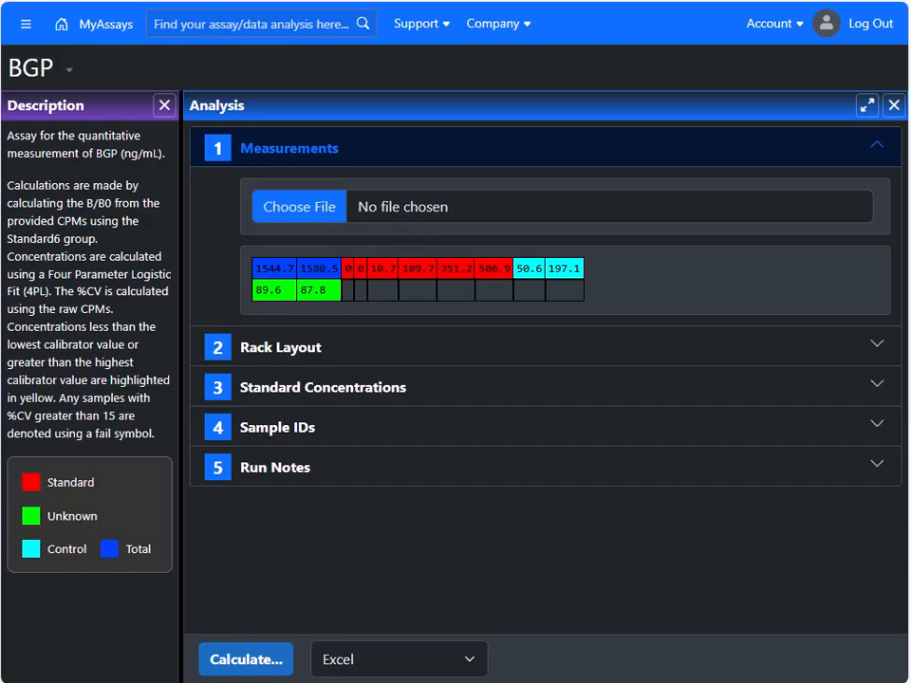
key("alt+Tab")
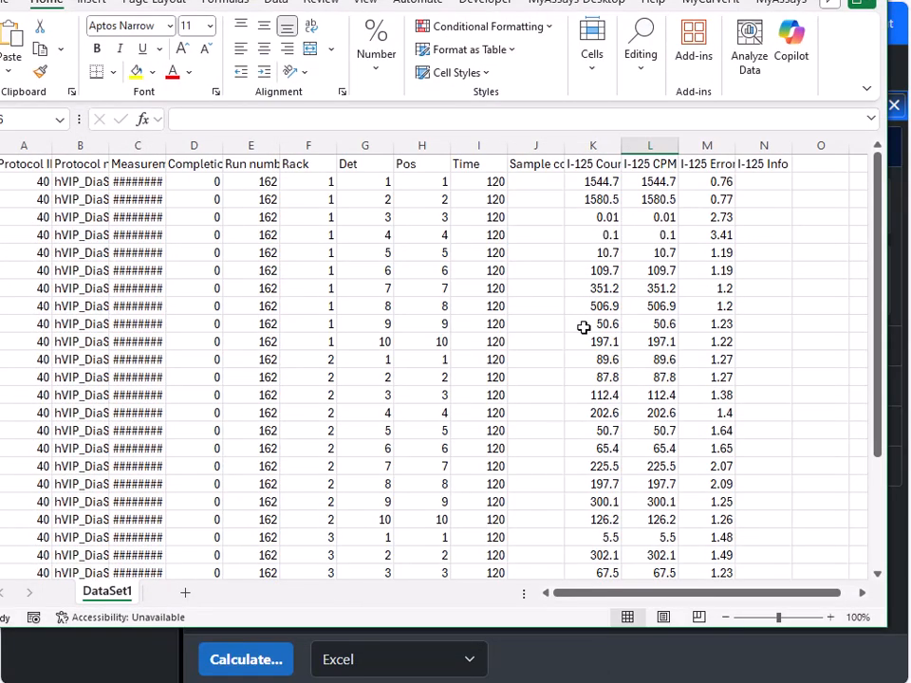
left_click(650, 145)
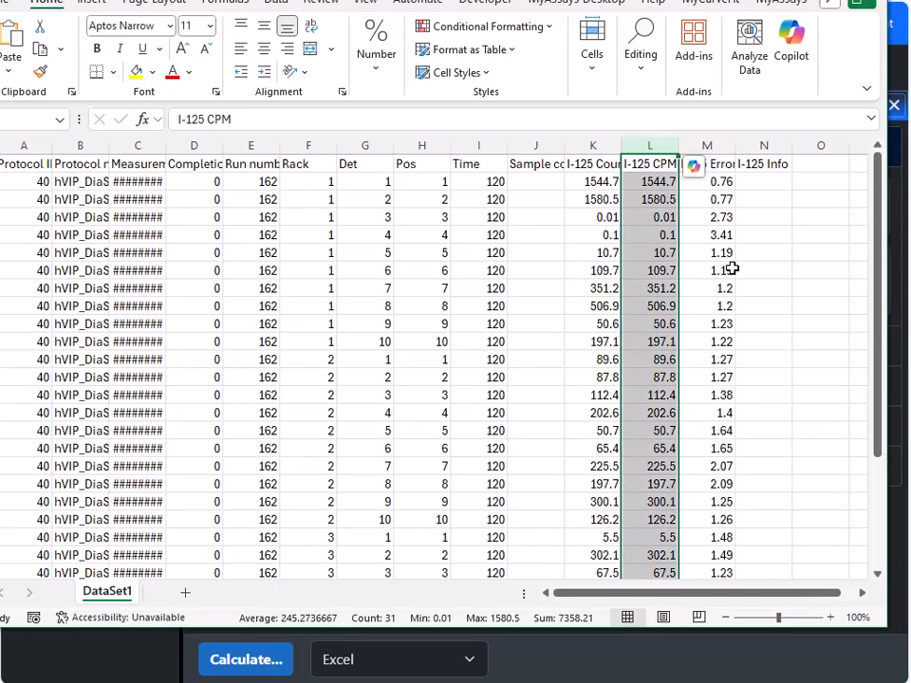
left_click(855, 2)
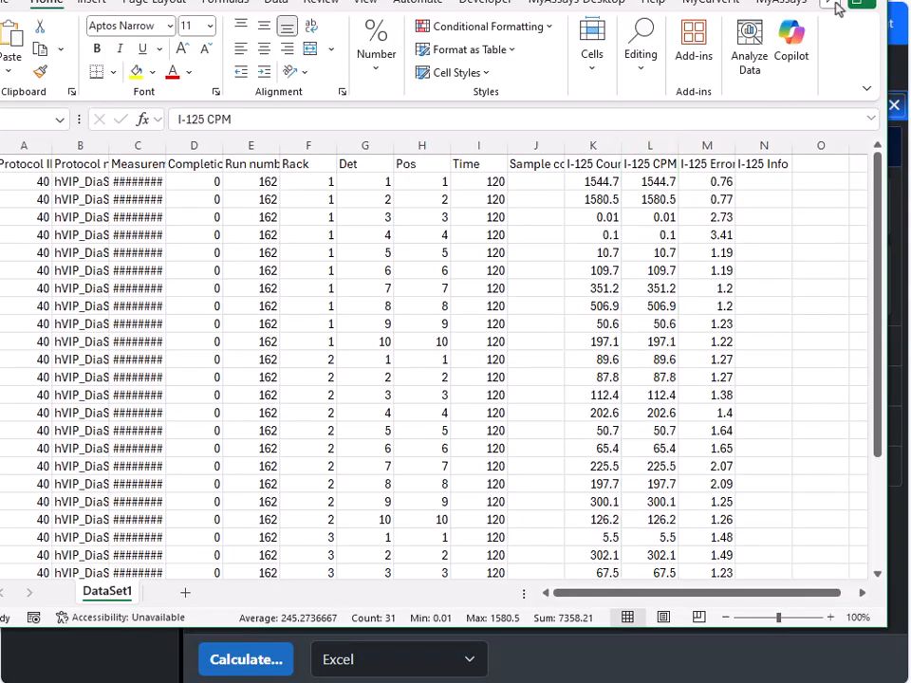
Step: Import the file DataSet1.csv as the measurements for the BGP analysis in MyAssays
left_click(290, 216)
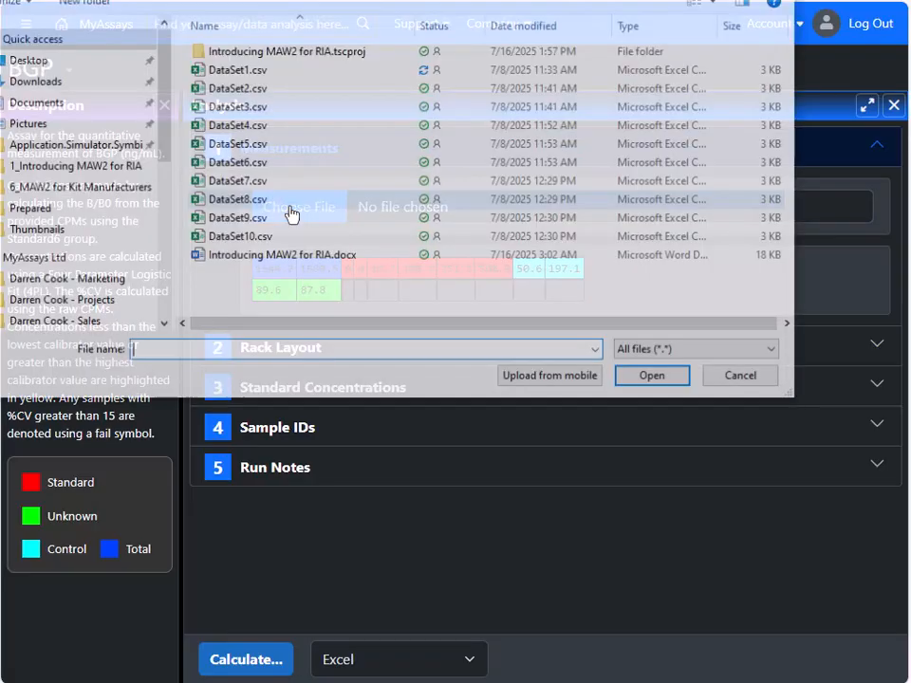
left_click(269, 72)
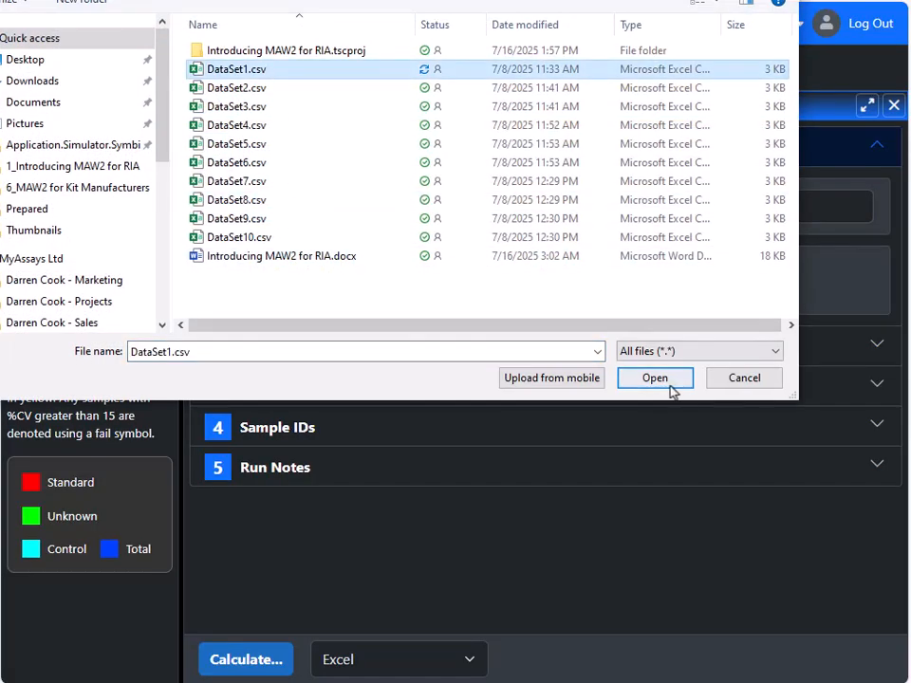
left_click(622, 380)
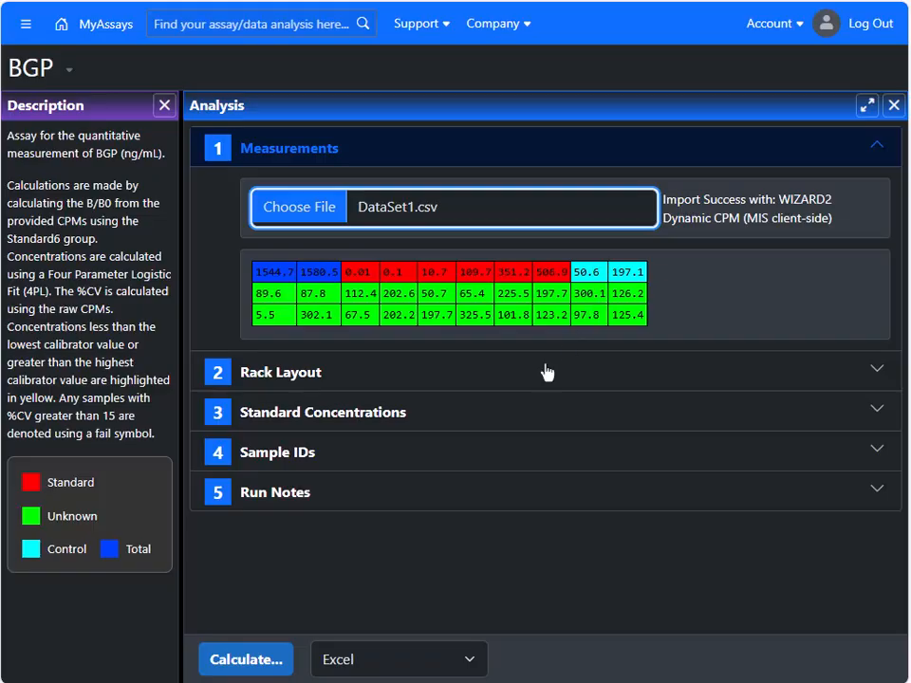
Step: Review the rack layout and the standard concentrations, switching the Series option on and back off
left_click(466, 378)
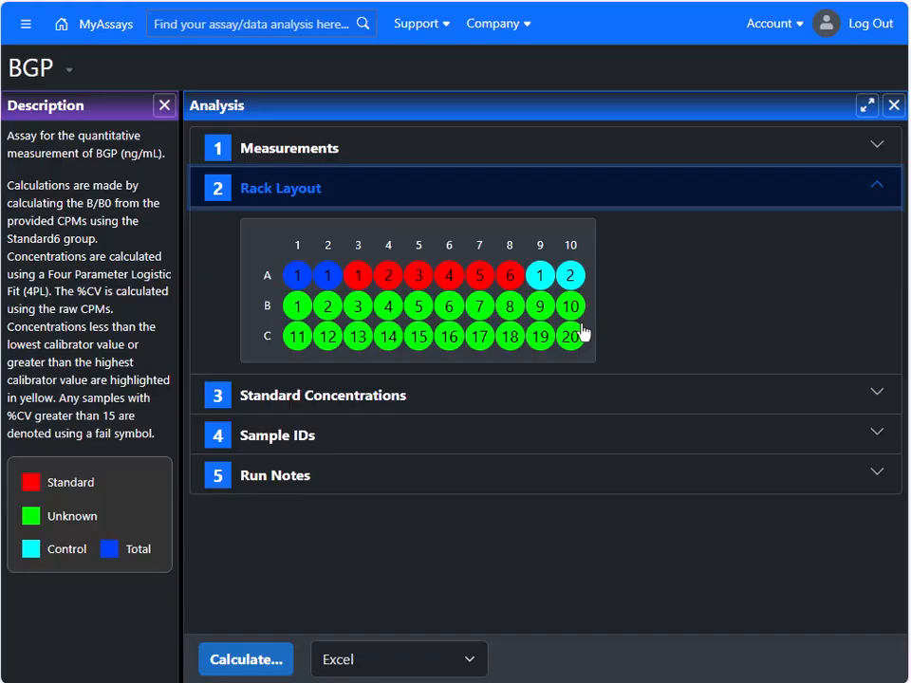
left_click(557, 406)
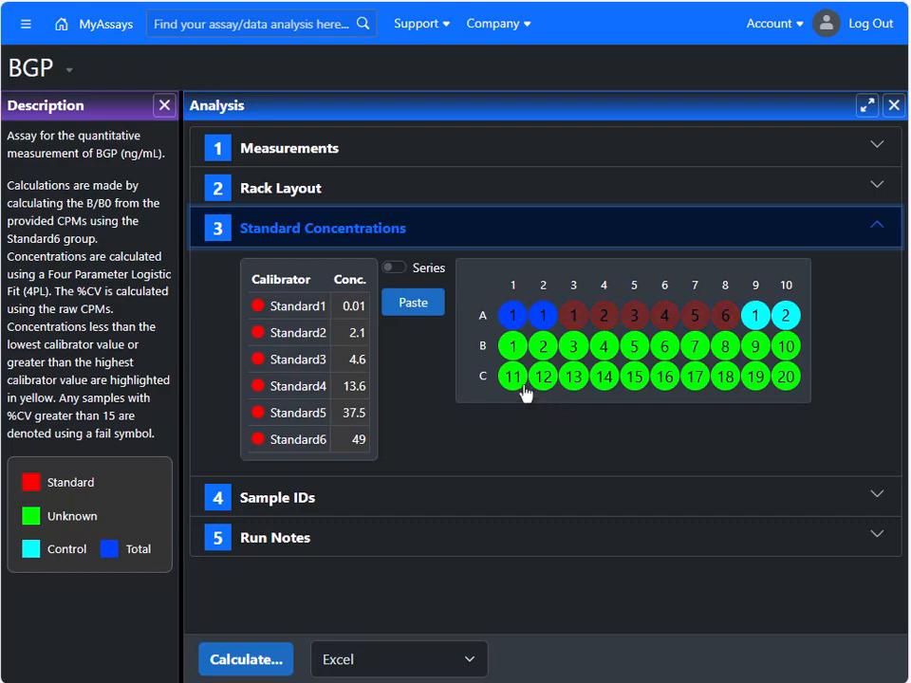
left_click(344, 305)
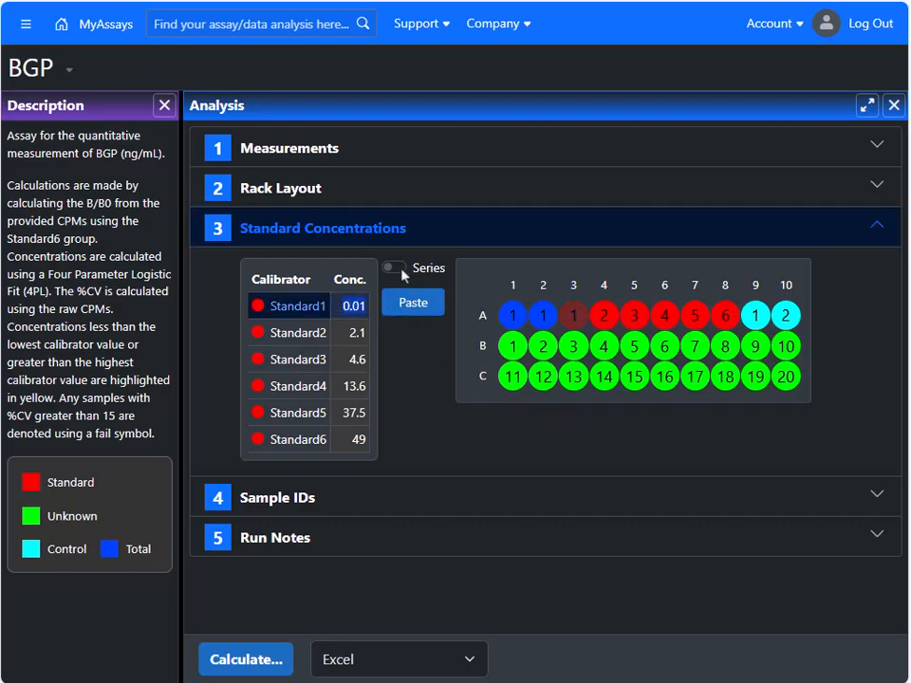
left_click(397, 269)
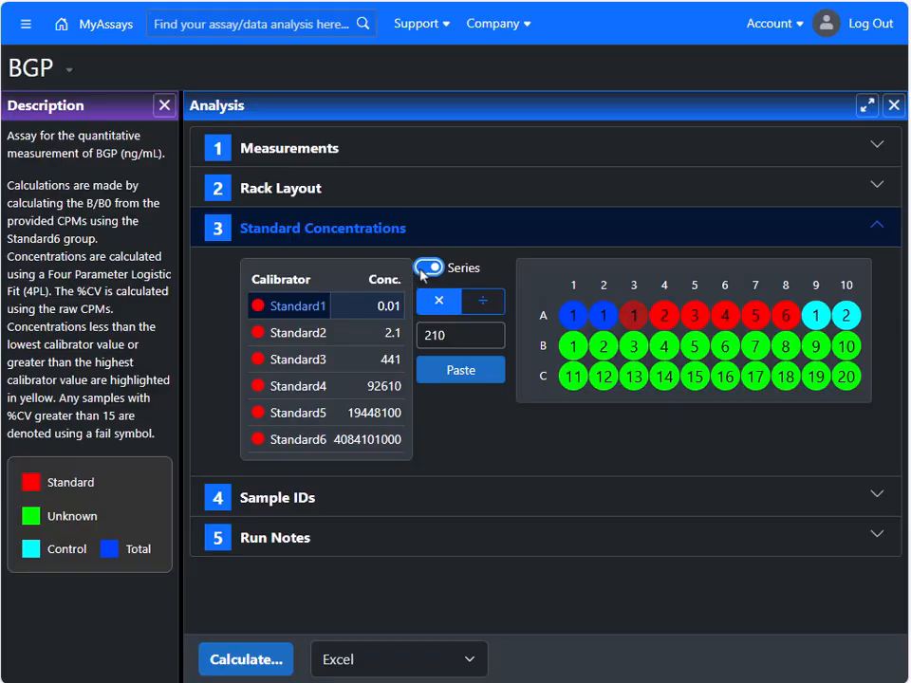
left_click(423, 269)
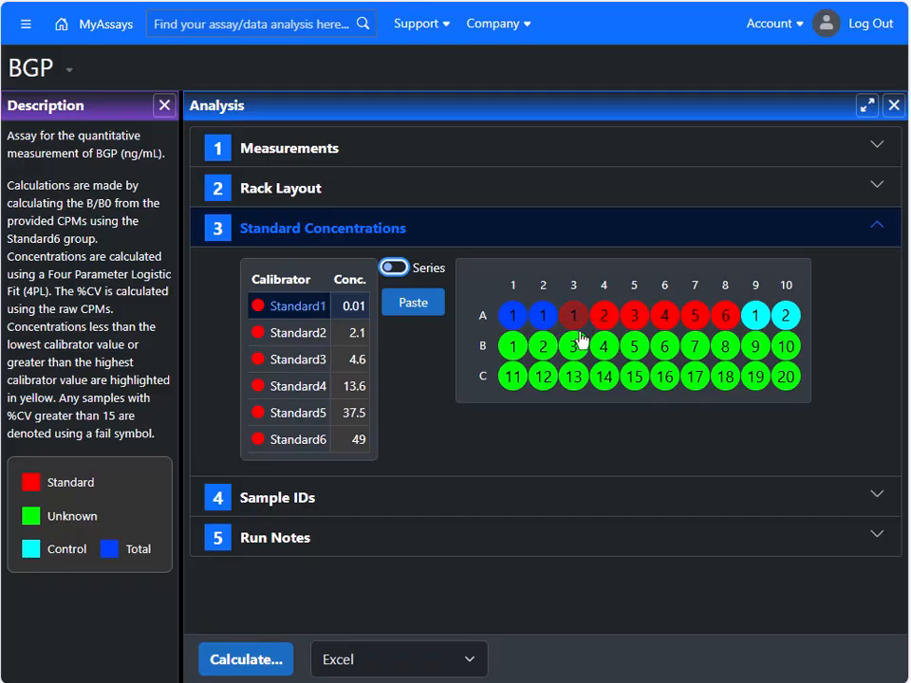
left_click(365, 384)
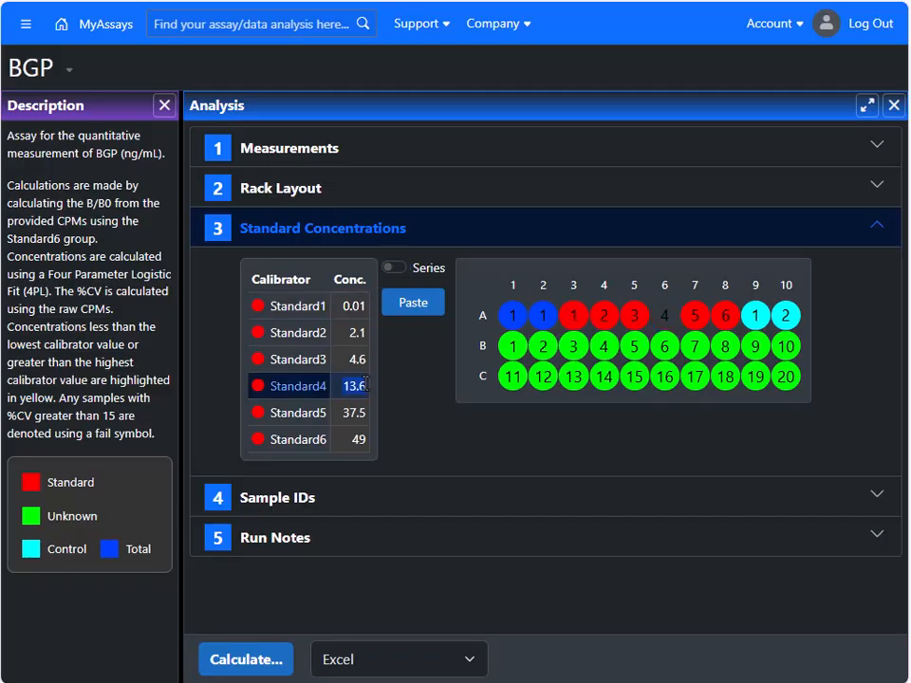
left_click(358, 438)
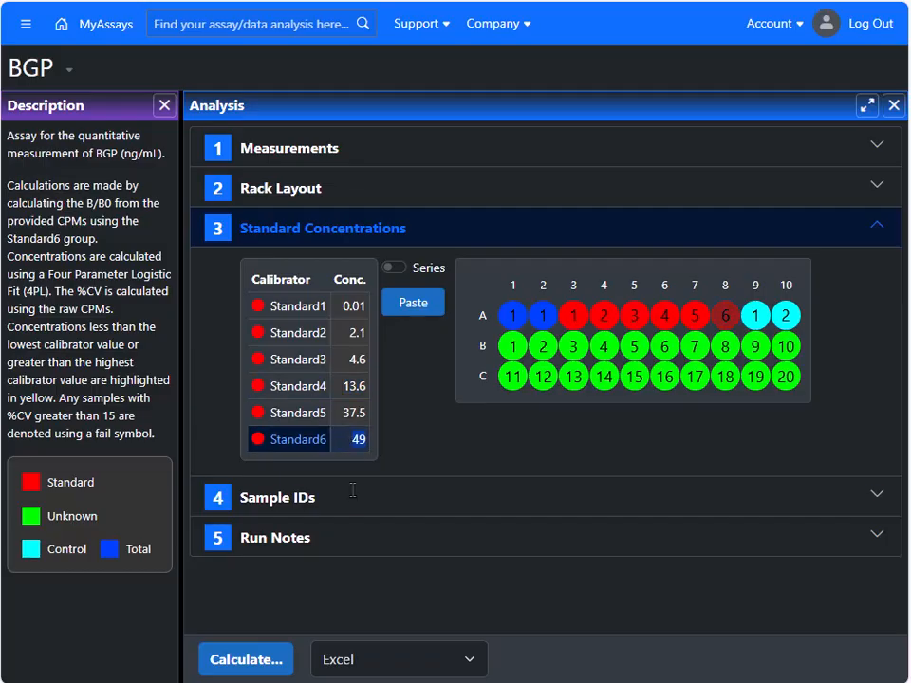
Step: Review the sample IDs, including the entries for Unknown1, Unknown4 and Unknown7, and collapse the section
left_click(353, 498)
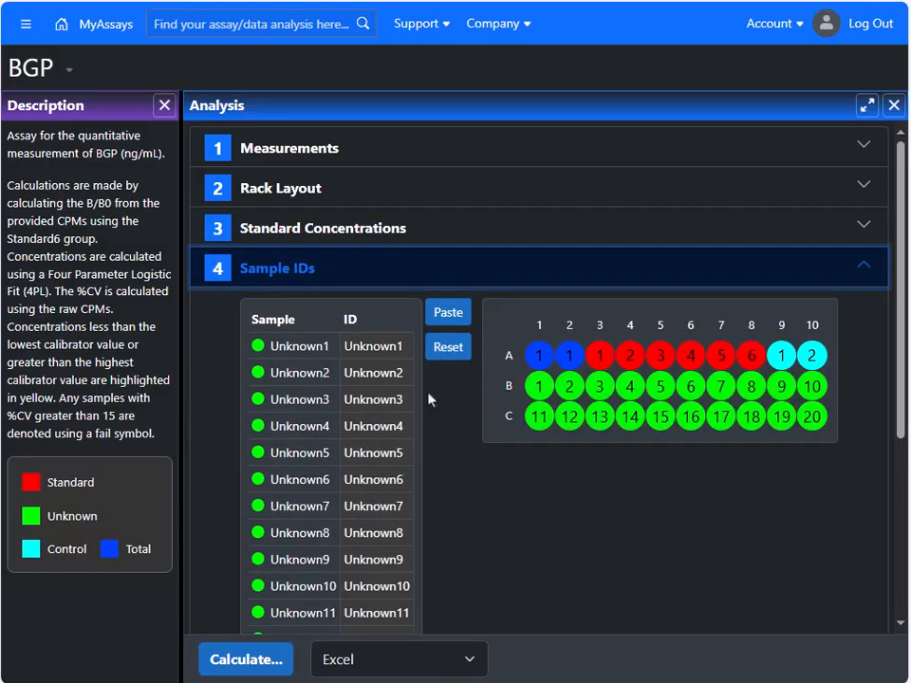
left_click(370, 354)
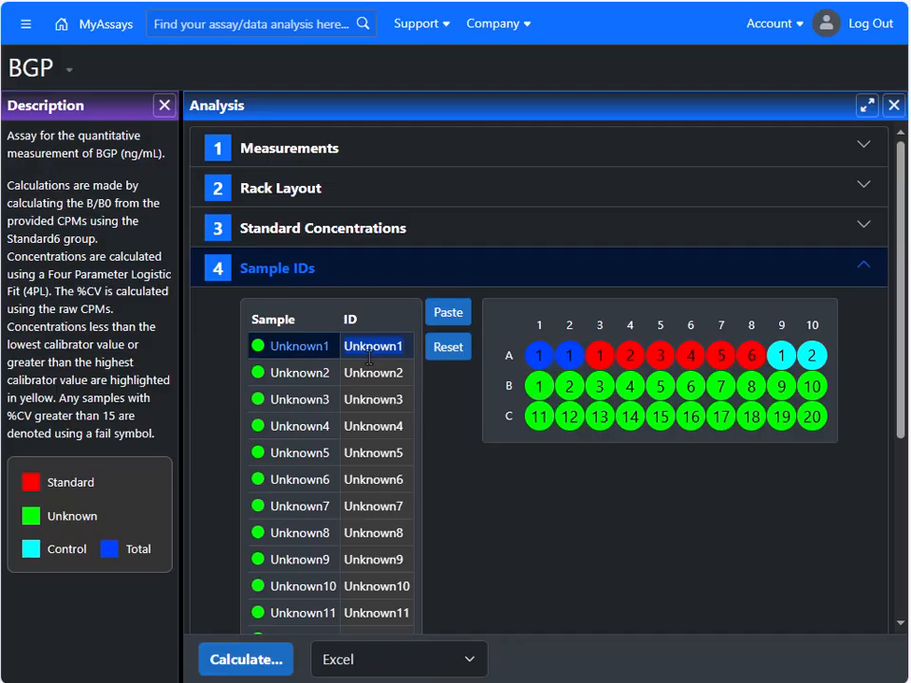
left_click(382, 428)
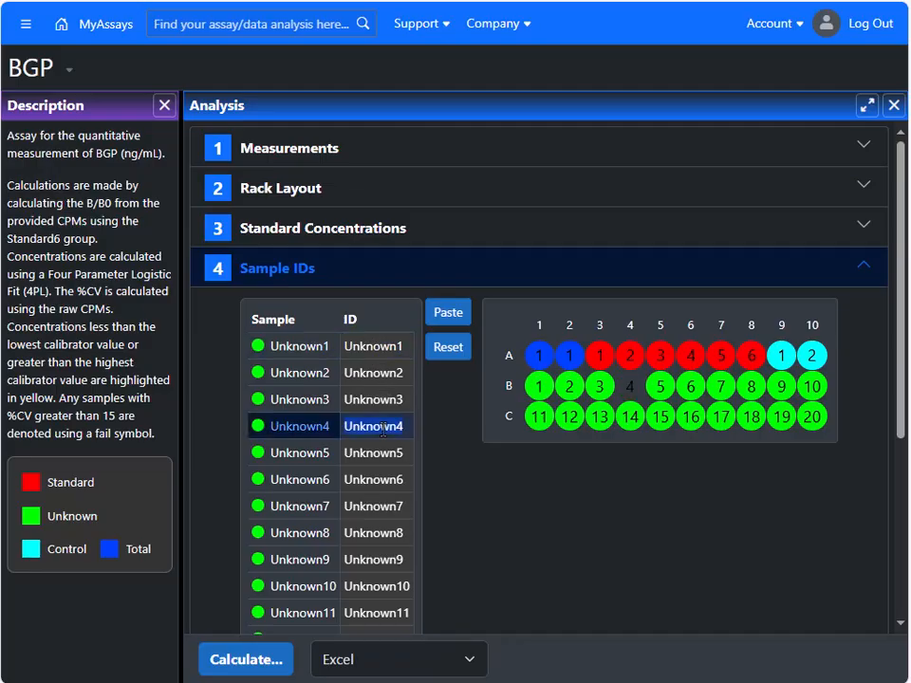
left_click(385, 505)
left_click(356, 273)
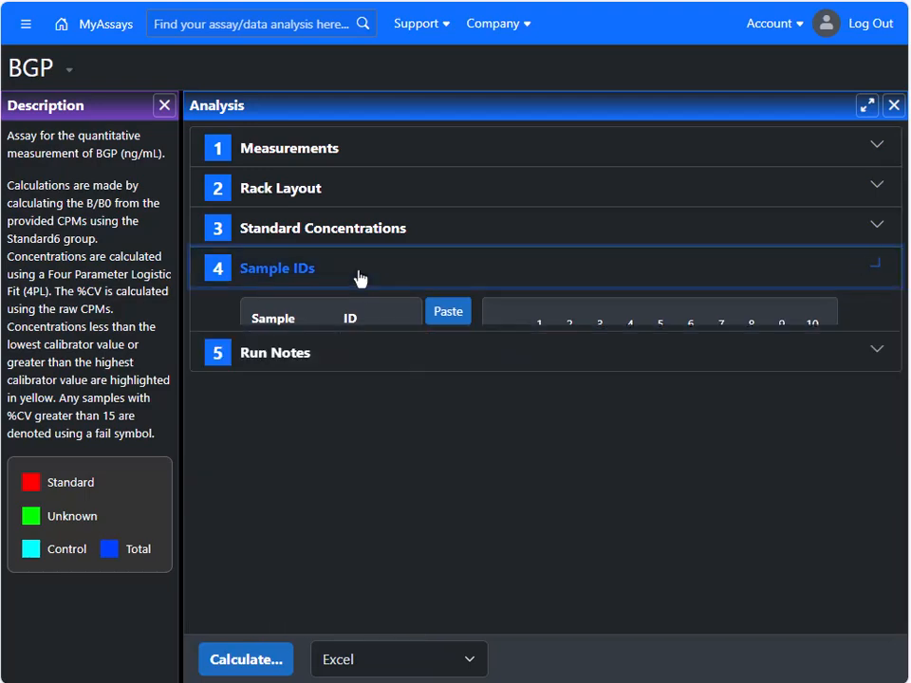
Step: Expand the run notes, leave the fields blank, and calculate the analysis with Excel as the report format
left_click(343, 321)
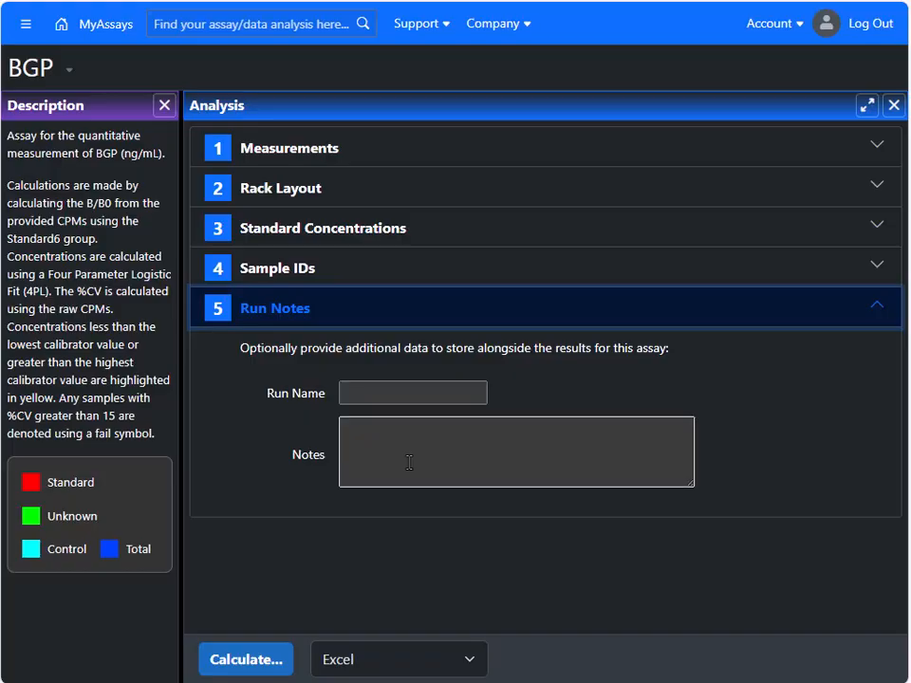
left_click(265, 661)
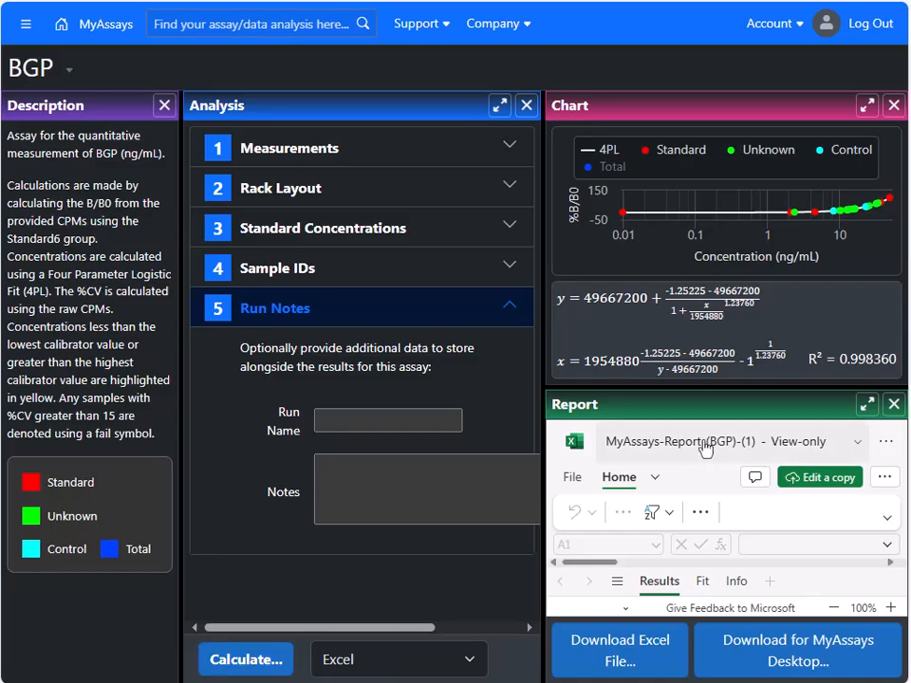
Step: Examine the 4PL chart enlarged, hiding and reshowing the Unknown points and checking the Standard3 point, and restore its size
left_click(866, 105)
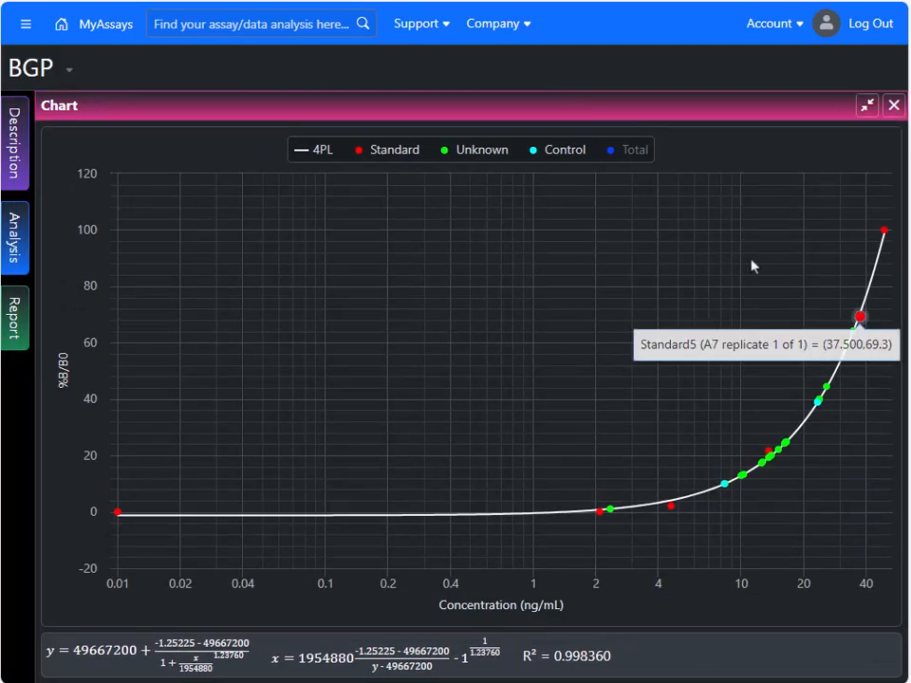
left_click(494, 158)
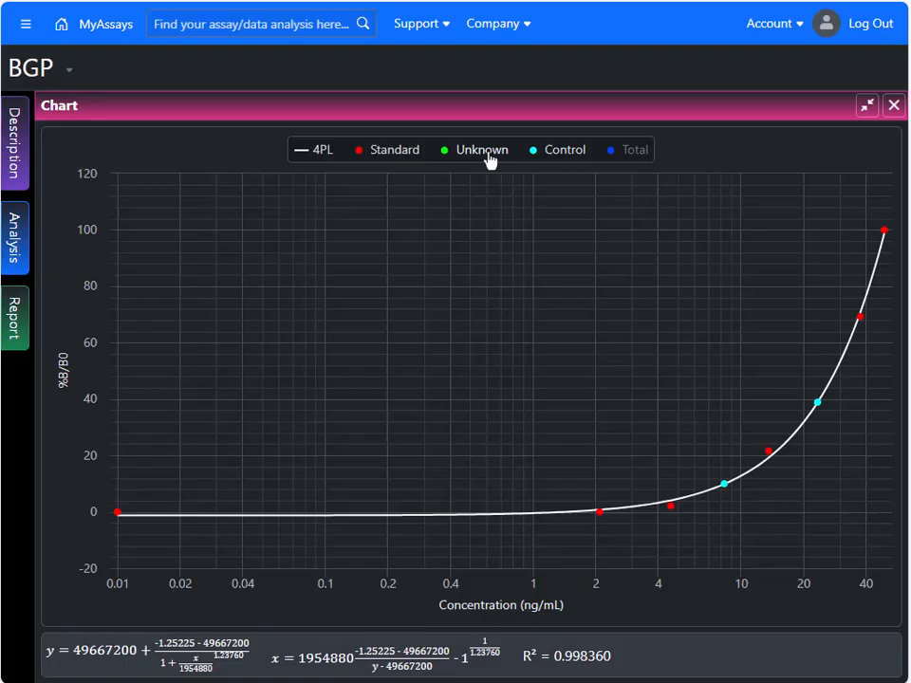
left_click(489, 159)
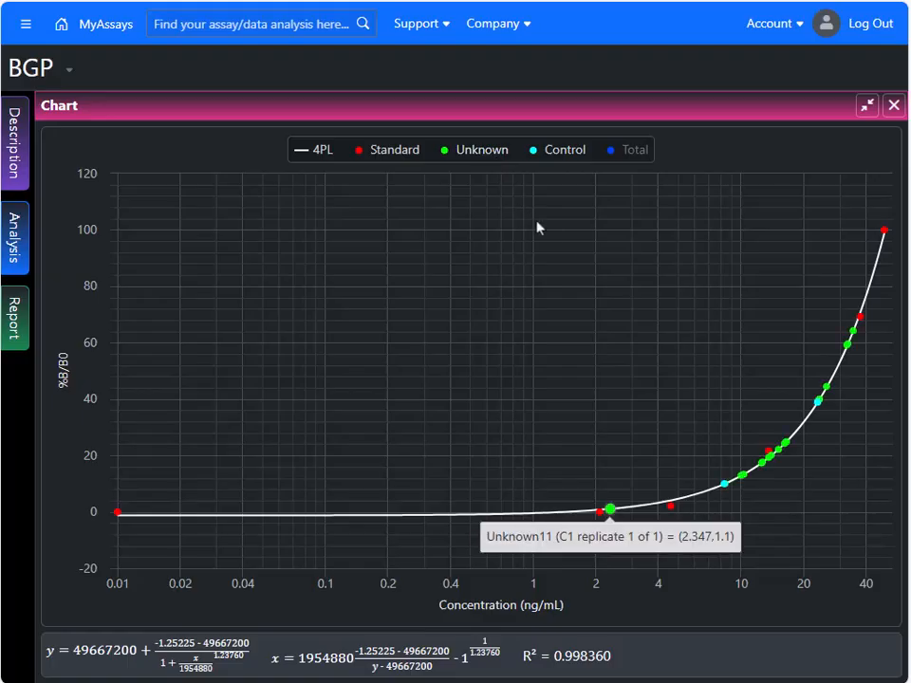
left_click(673, 507)
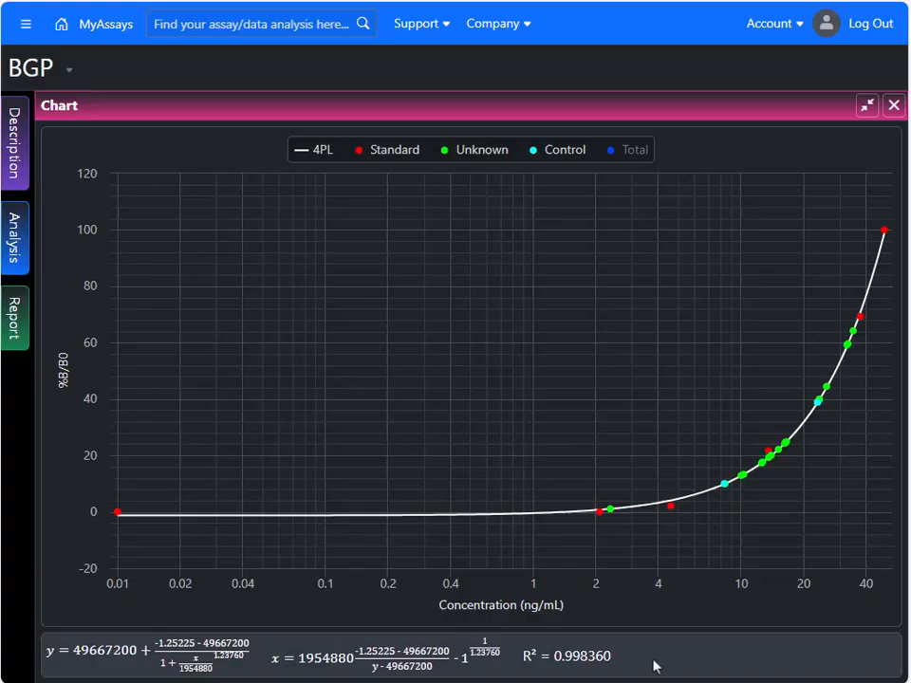
left_click(867, 105)
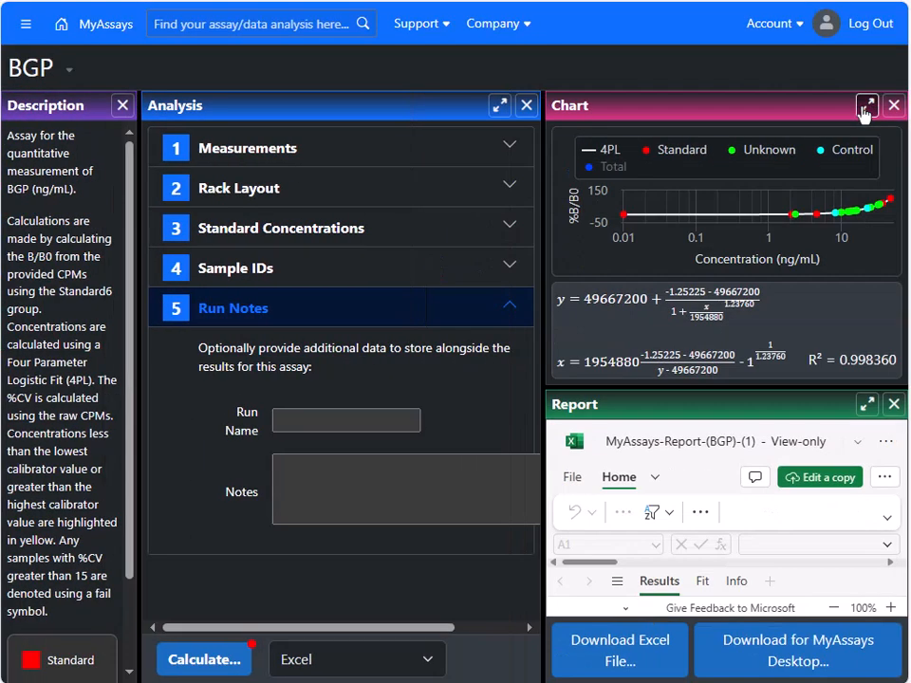
Step: Enlarge the report and examine the calibrator, control, total and unknown sample tables on the Results sheet
left_click(866, 405)
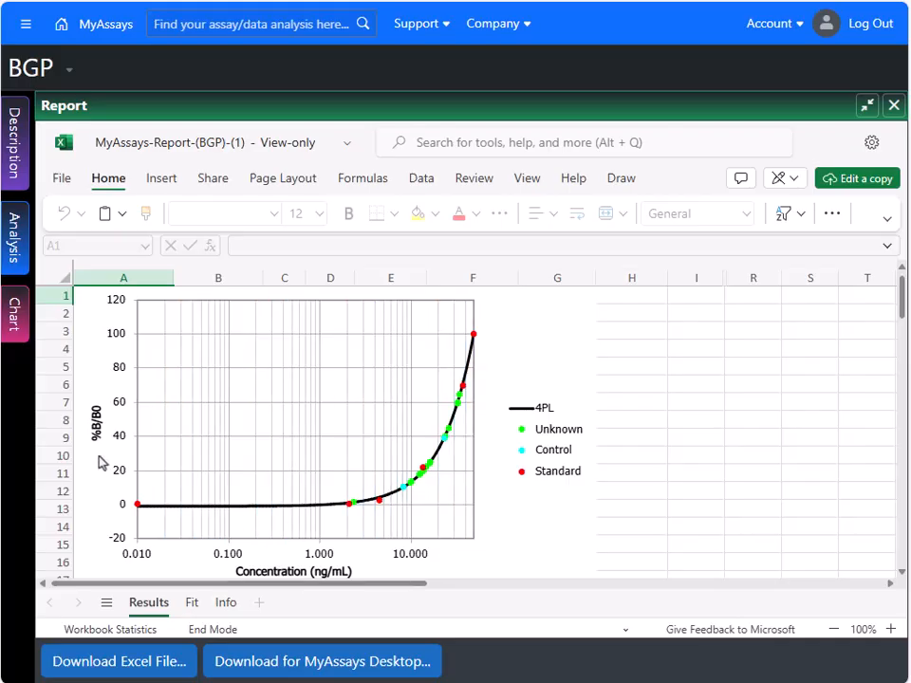
scroll(667, 455, "down", 6)
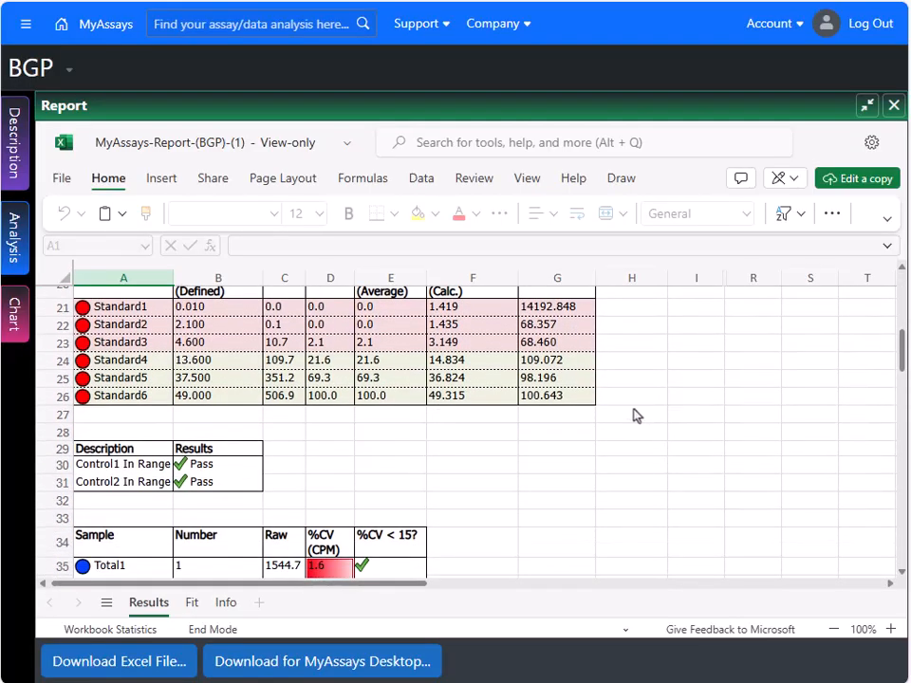
scroll(358, 451, "up", 2)
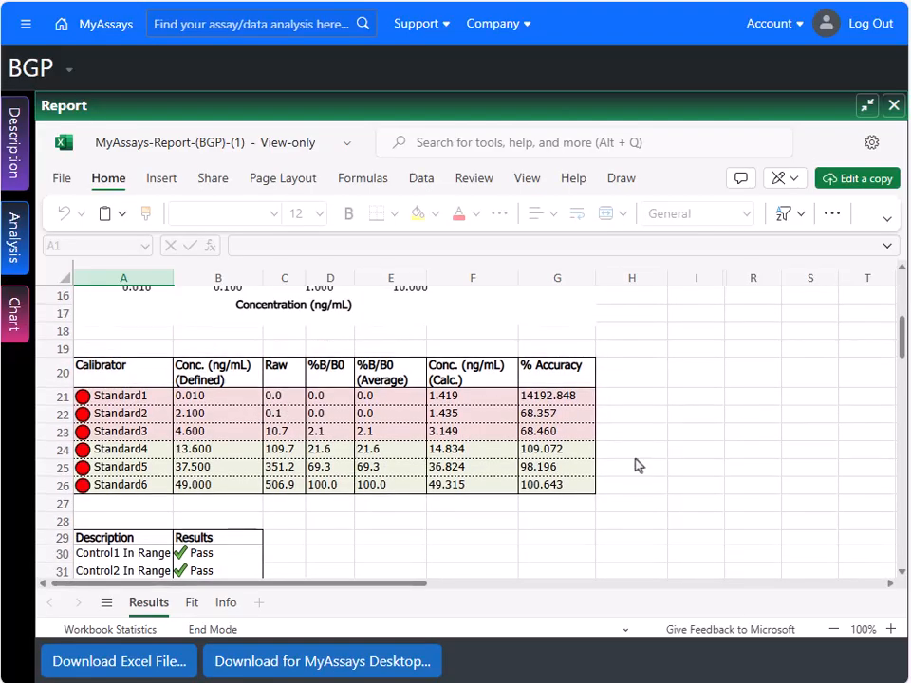
scroll(638, 465, "down", 3)
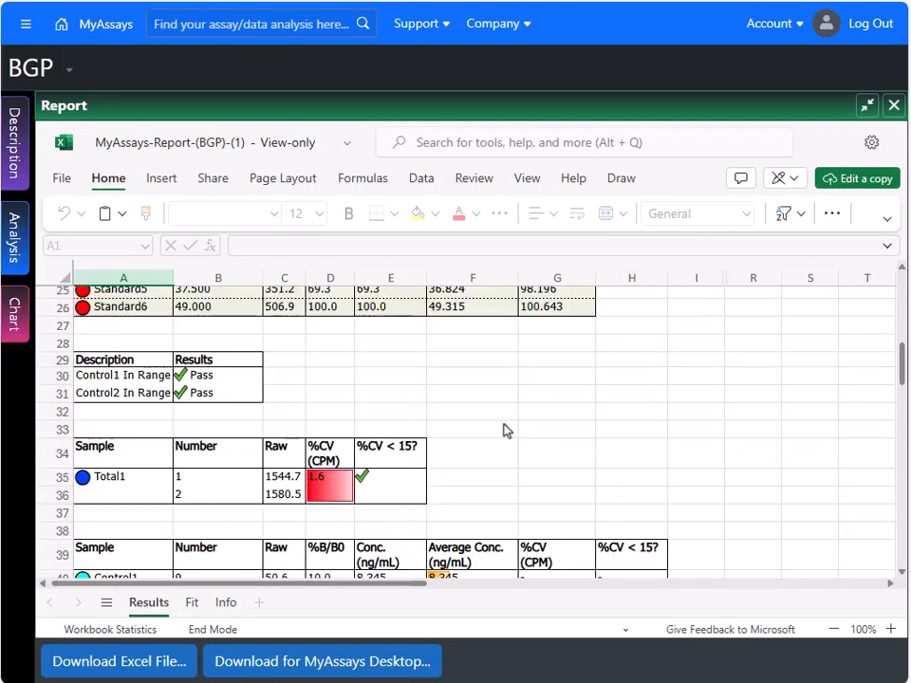
scroll(541, 423, "down", 3)
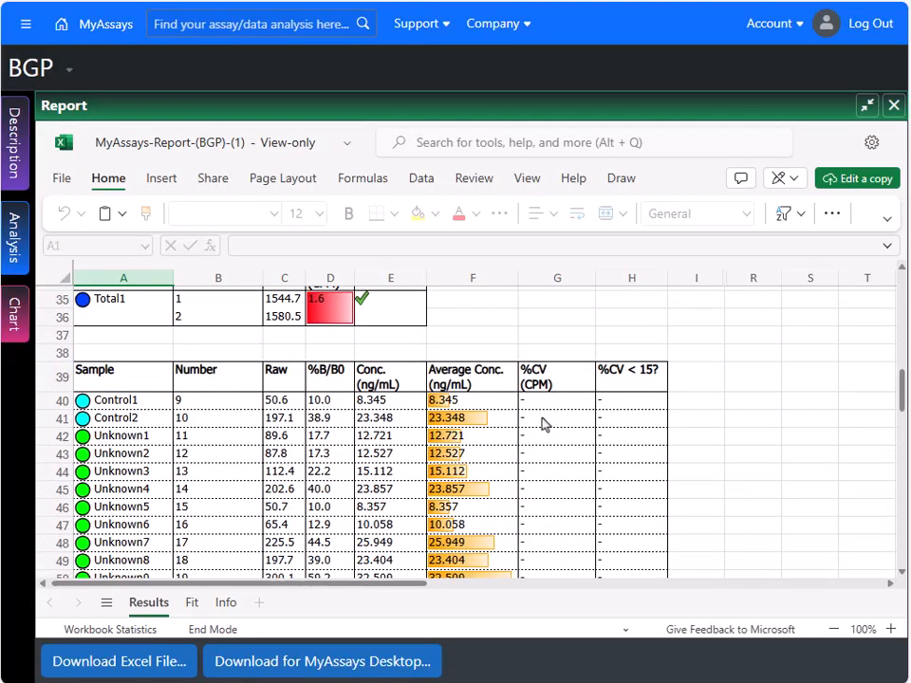
scroll(569, 496, "down", 1)
scroll(586, 496, "down", 3)
scroll(484, 523, "up", 5)
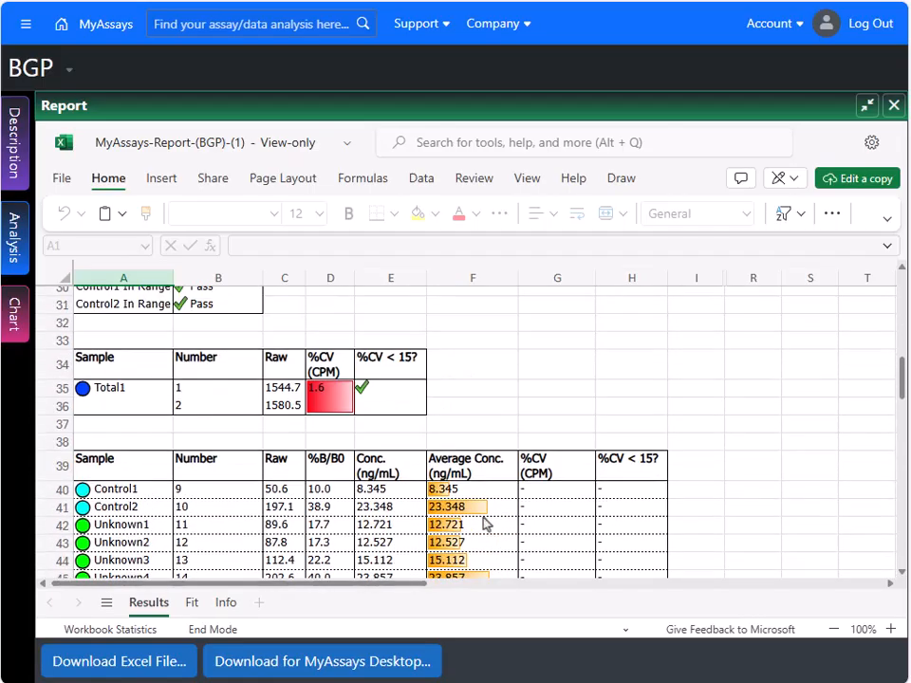
Step: Examine the equations, coefficients and goodness measures on the report's Fit sheet, and restore the report to its normal size
left_click(192, 603)
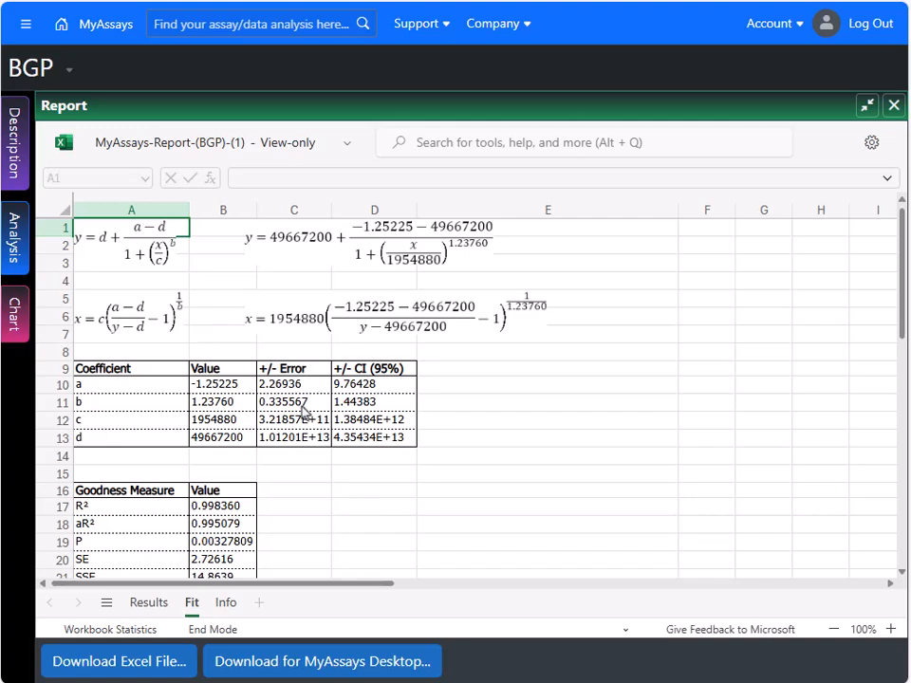
scroll(379, 493, "down", 1)
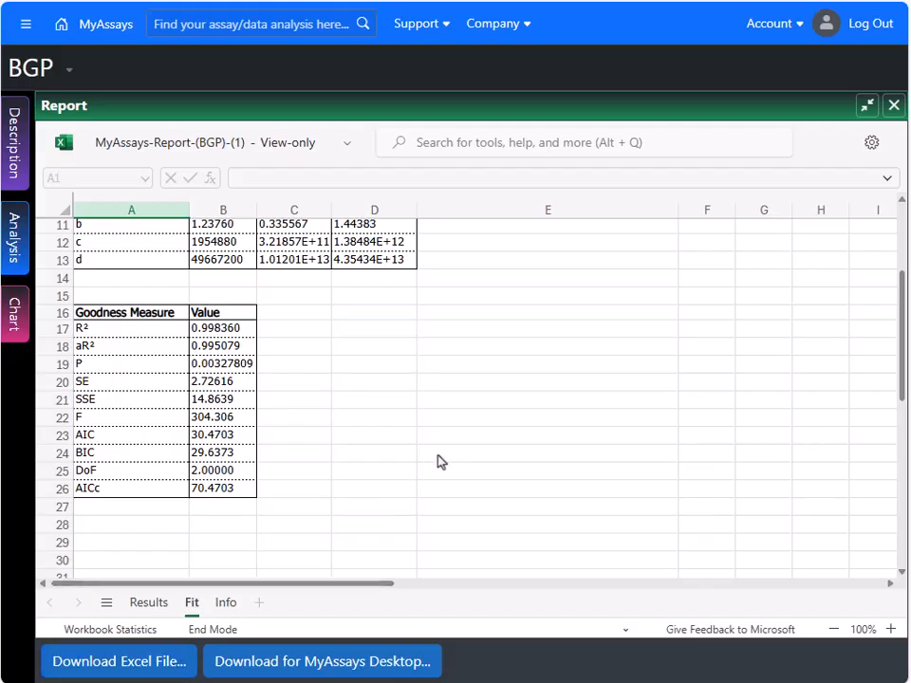
left_click(866, 104)
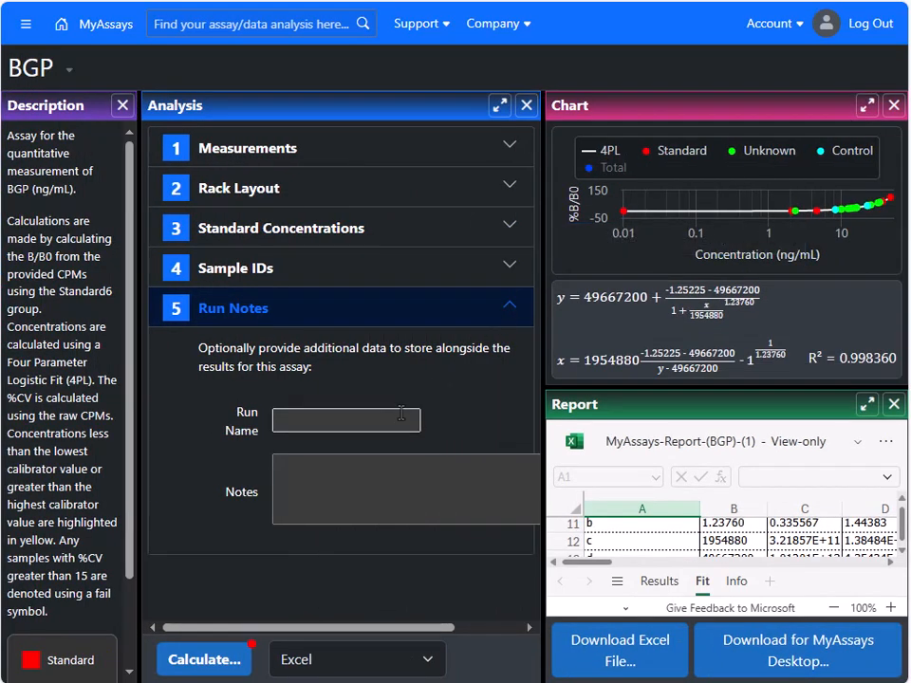
Step: Return to the home page and look through the list of stored assay results
left_click(60, 25)
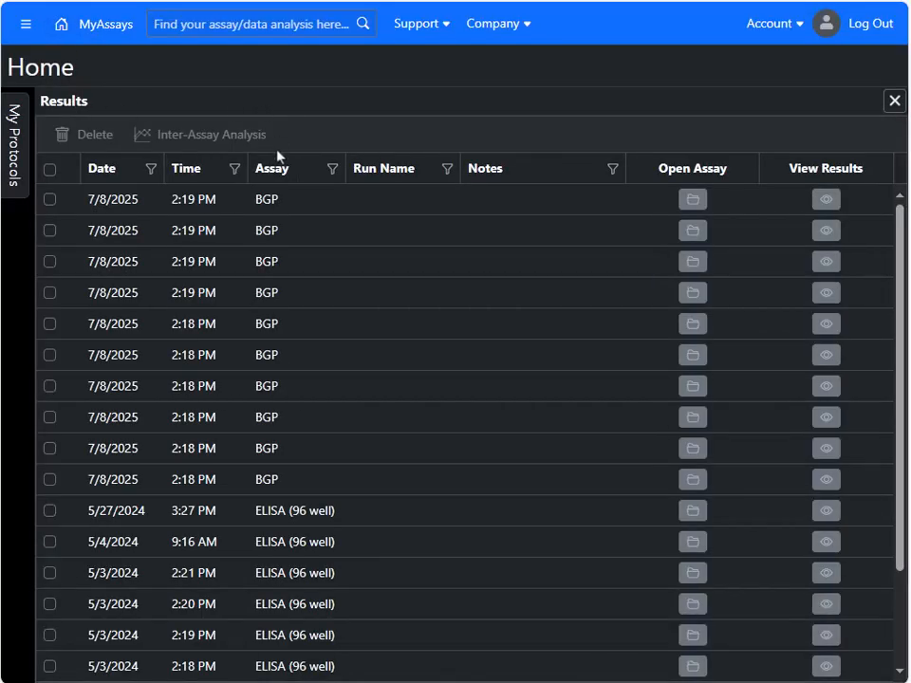
scroll(296, 481, "down", 3)
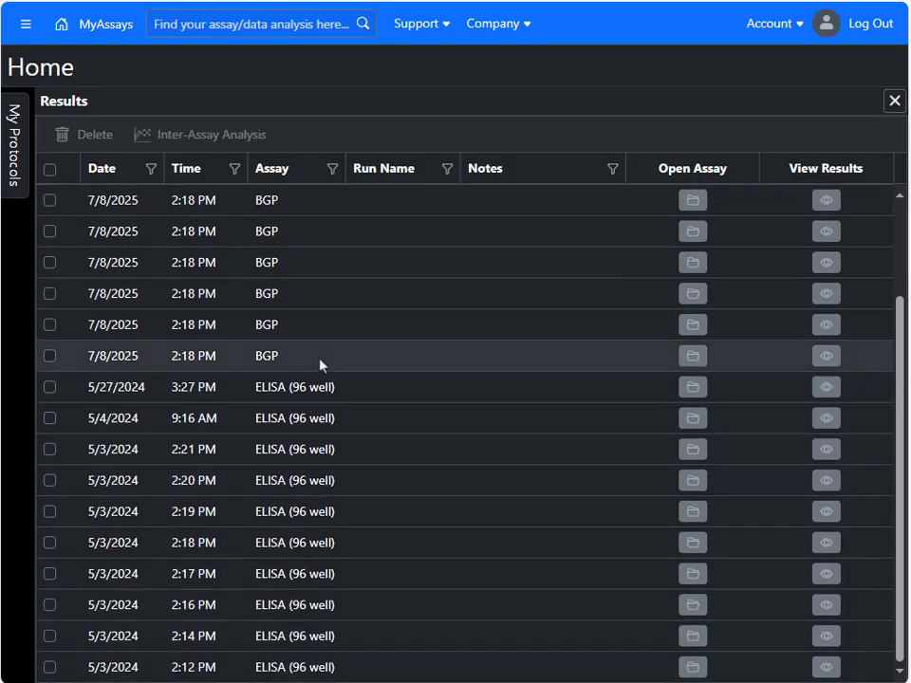
scroll(468, 451, "up", 1)
scroll(469, 451, "up", 2)
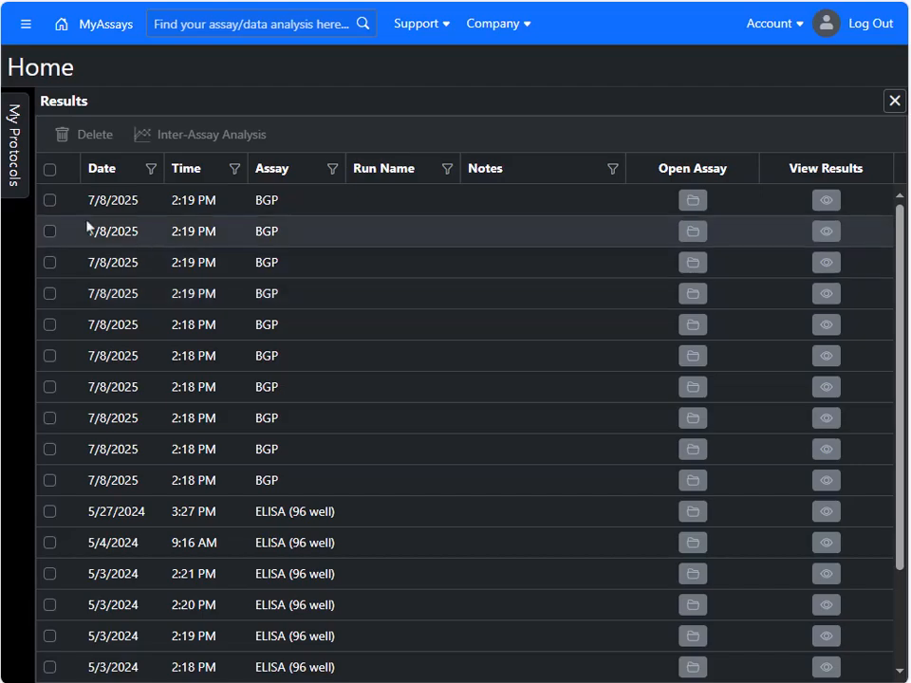
left_click(49, 202)
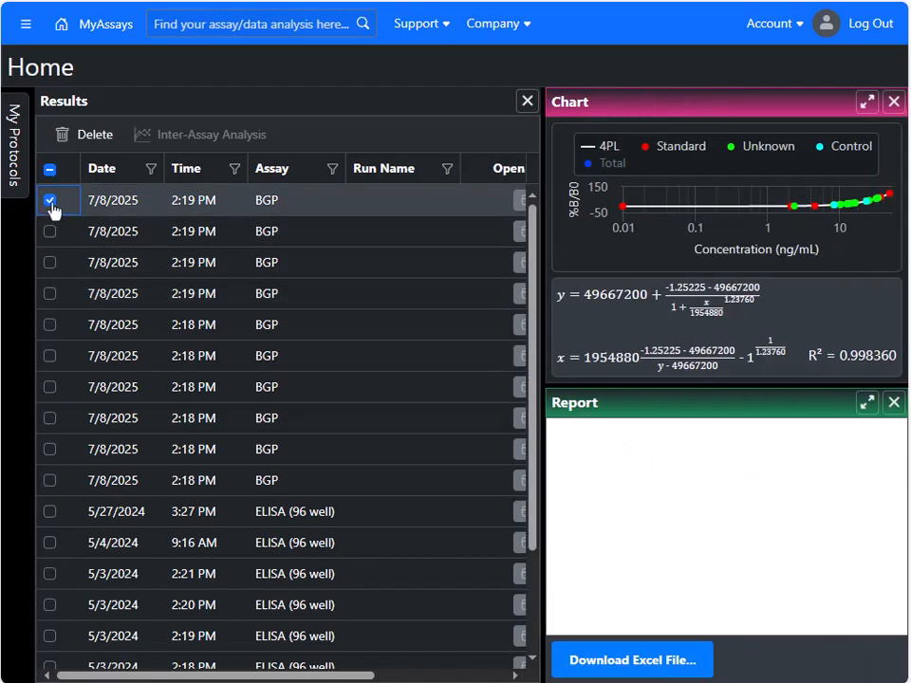
left_click(49, 233)
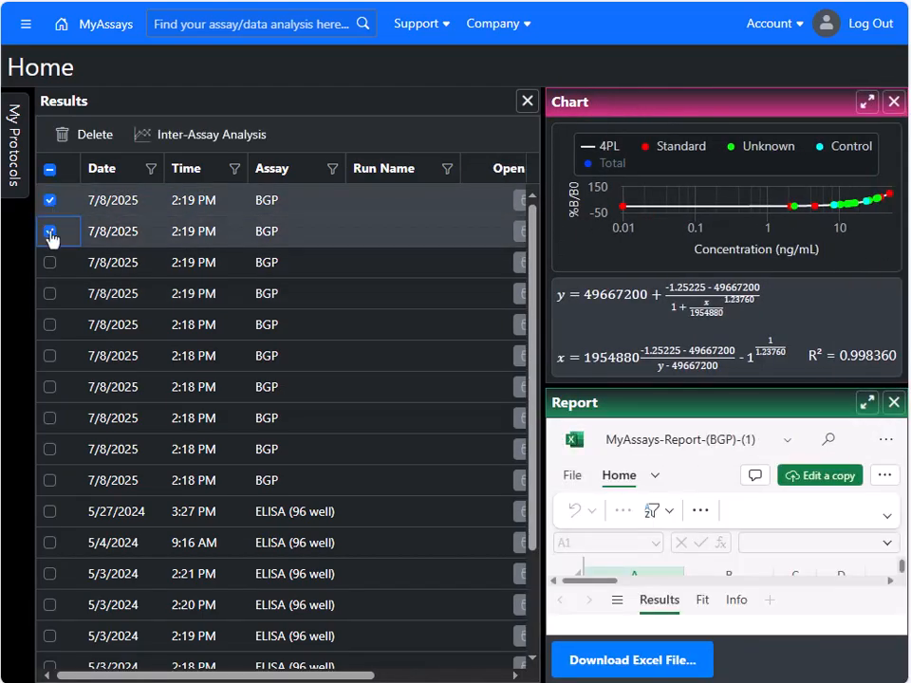
left_click(49, 232)
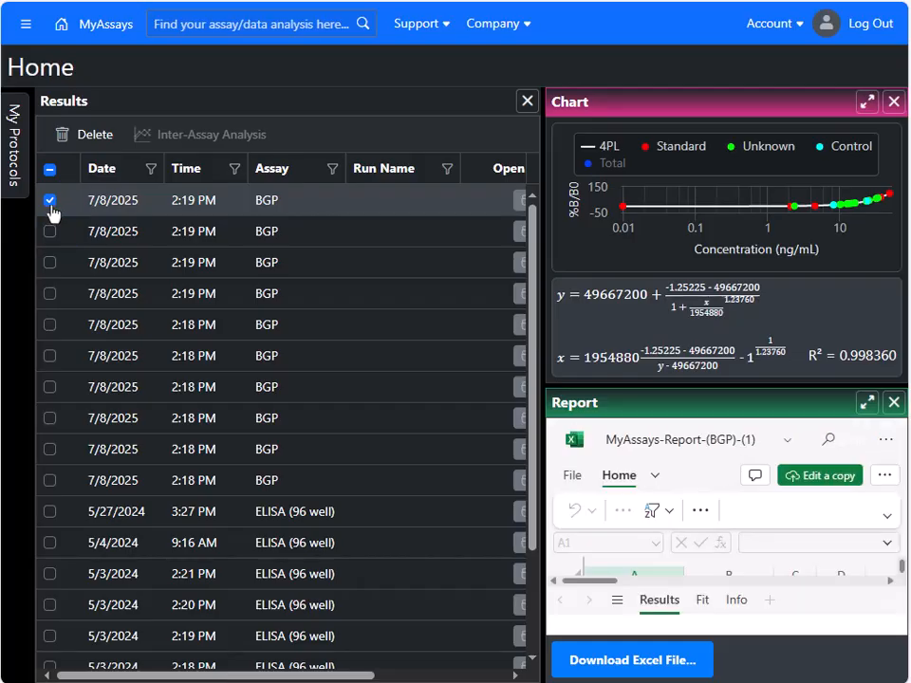
left_click(50, 200)
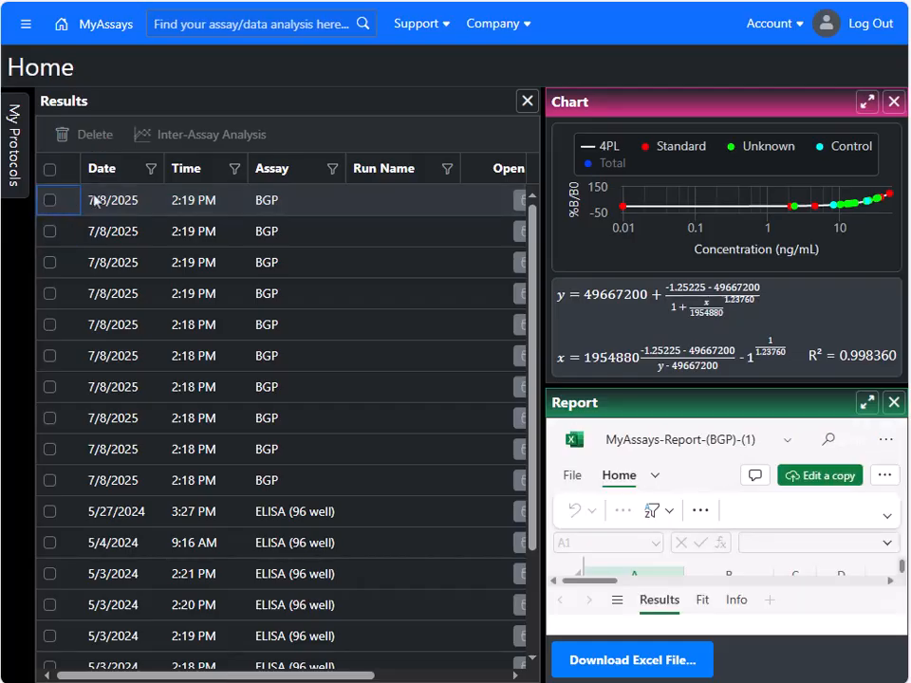
Step: Filter the results list to show only the BGP assay and select all the filtered results
left_click(331, 169)
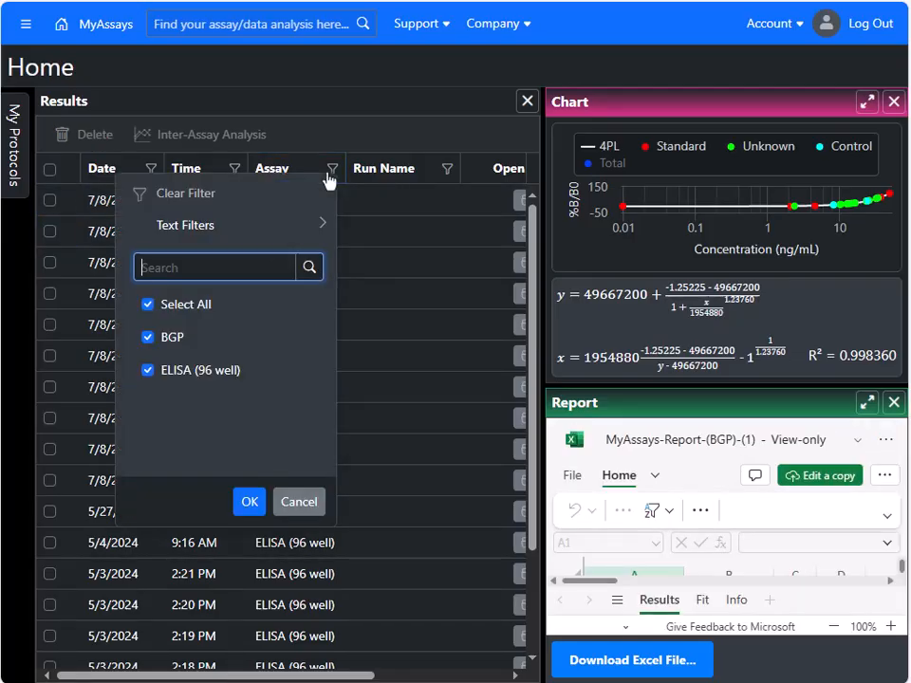
left_click(182, 305)
left_click(173, 338)
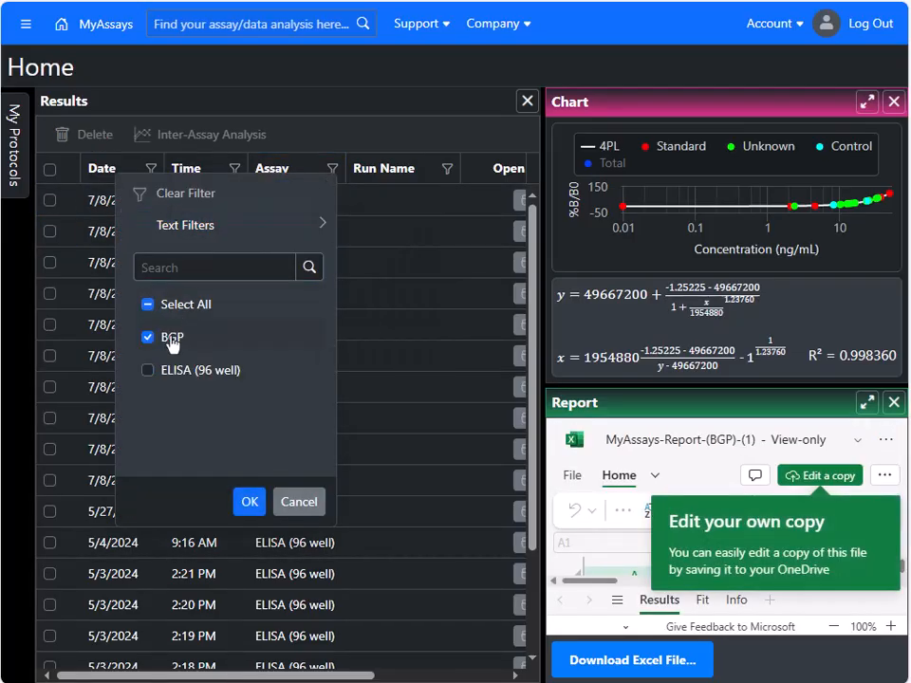
left_click(248, 504)
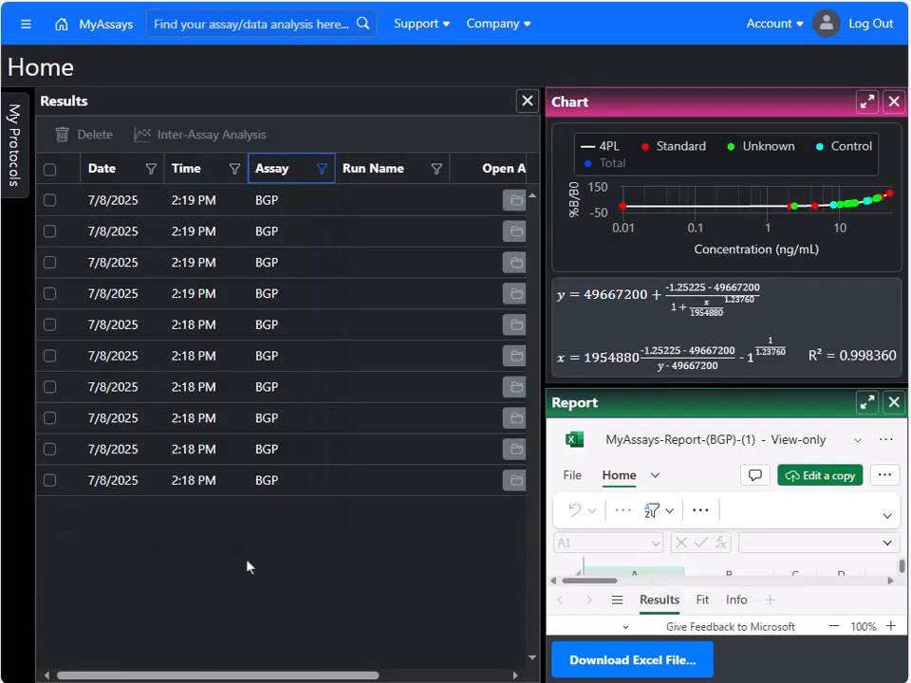
left_click(49, 171)
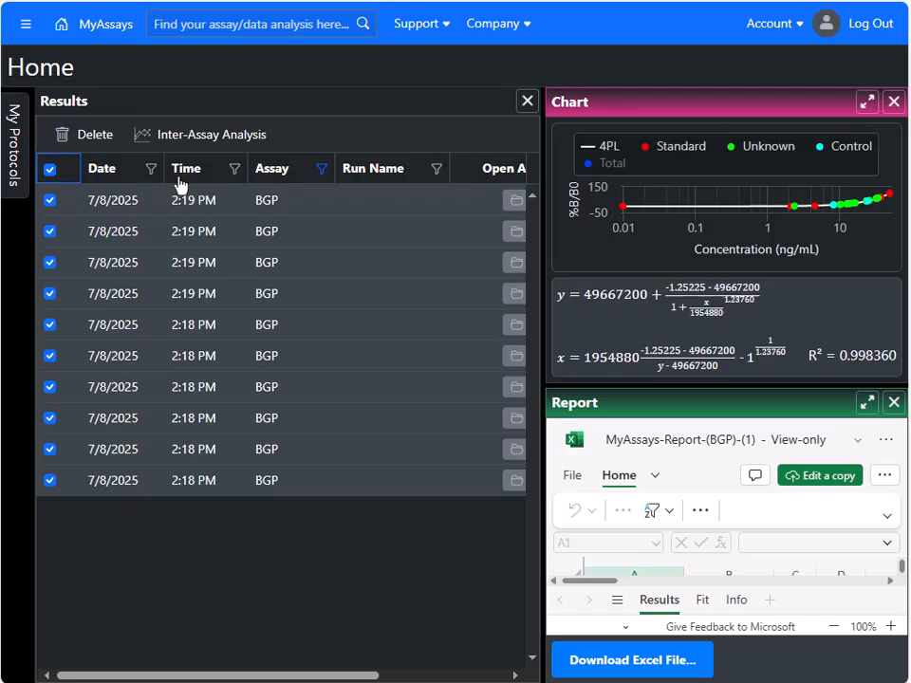
Step: Create an inter-assay report for the observation Control1.3 and examine its control chart and observation table
left_click(187, 142)
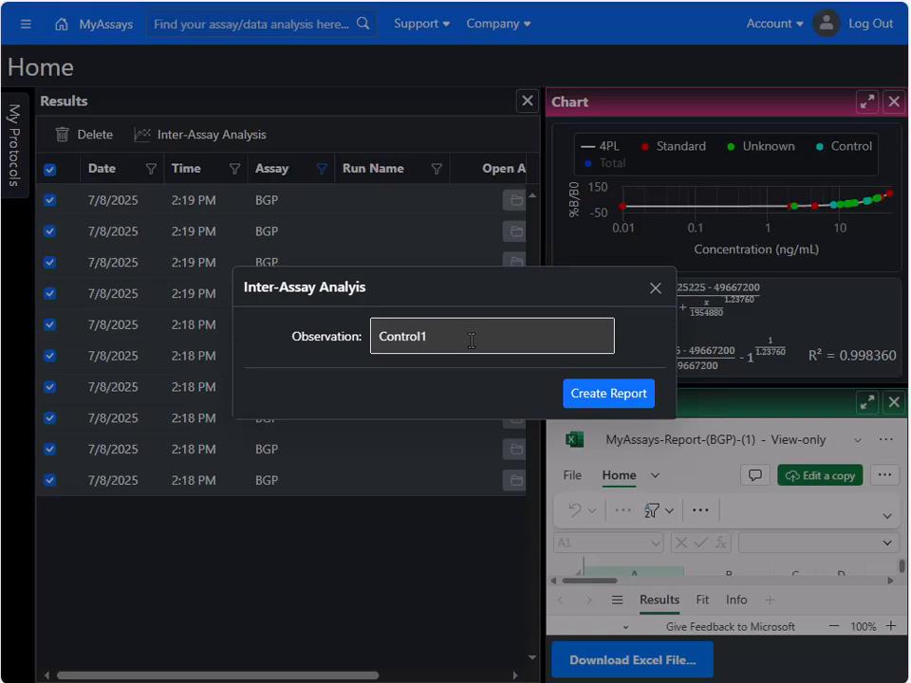
type(".3")
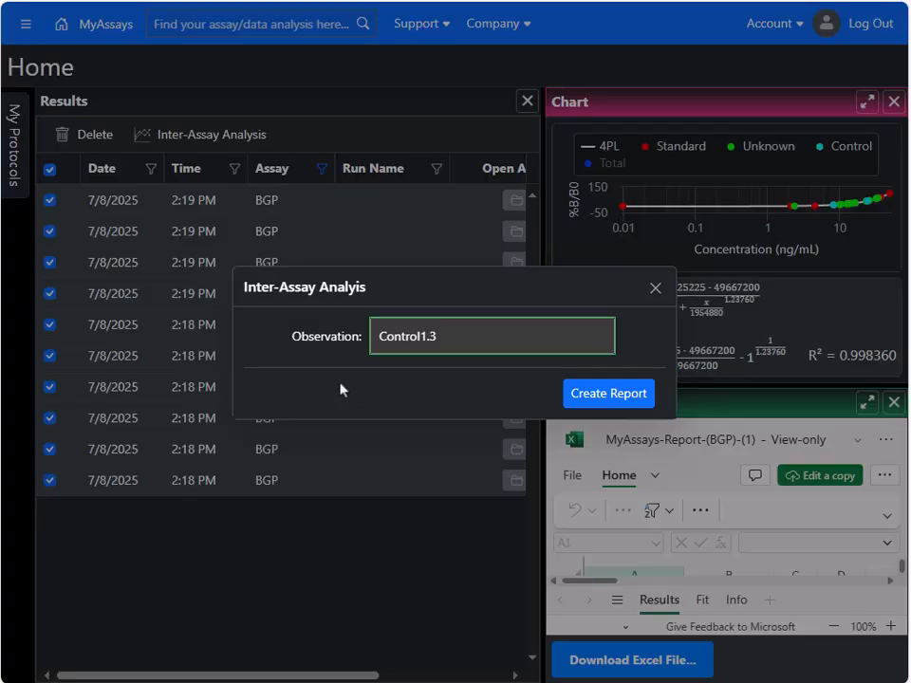
left_click(600, 394)
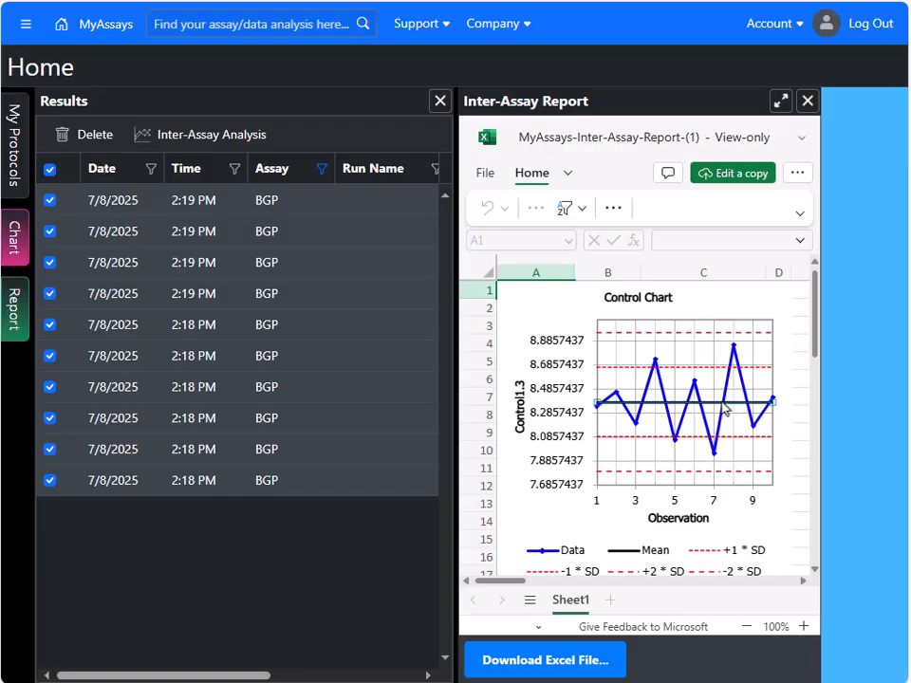
scroll(723, 408, "down", 5)
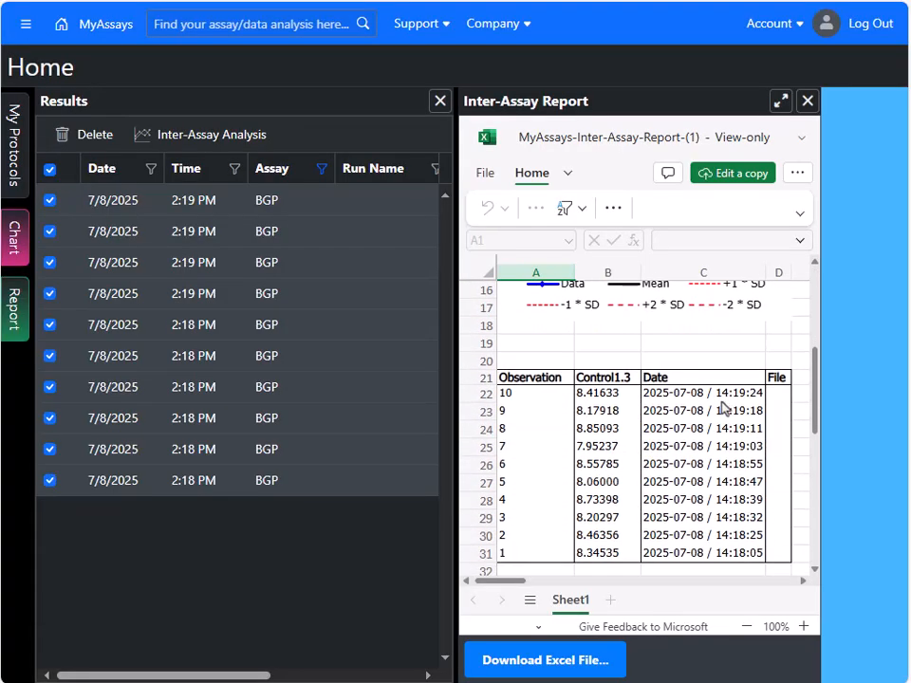
scroll(723, 408, "down", 2)
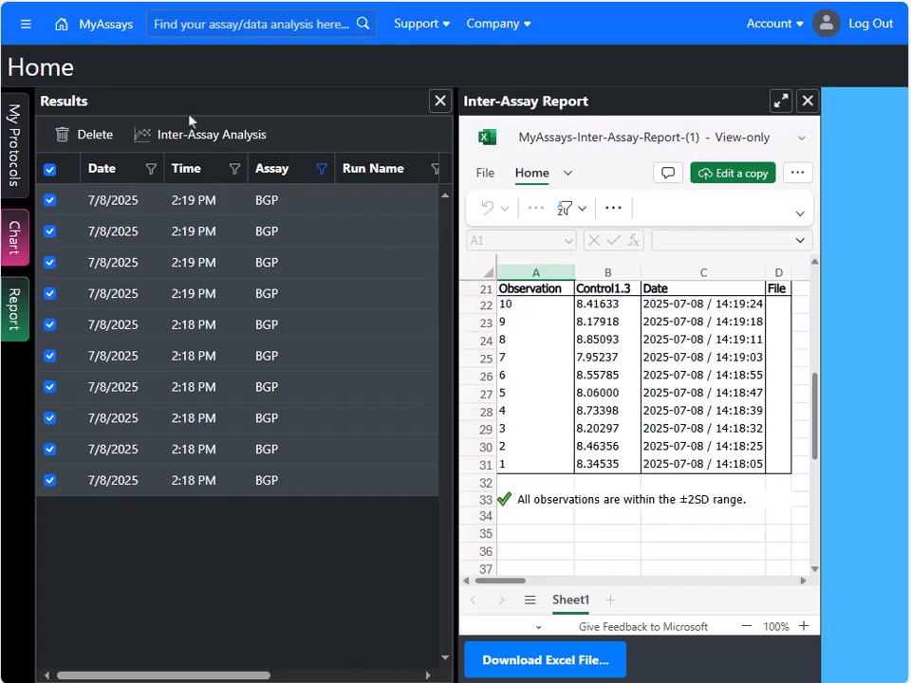
Step: Create another inter-assay report from the same results, with the observation set to Control2.3
left_click(194, 138)
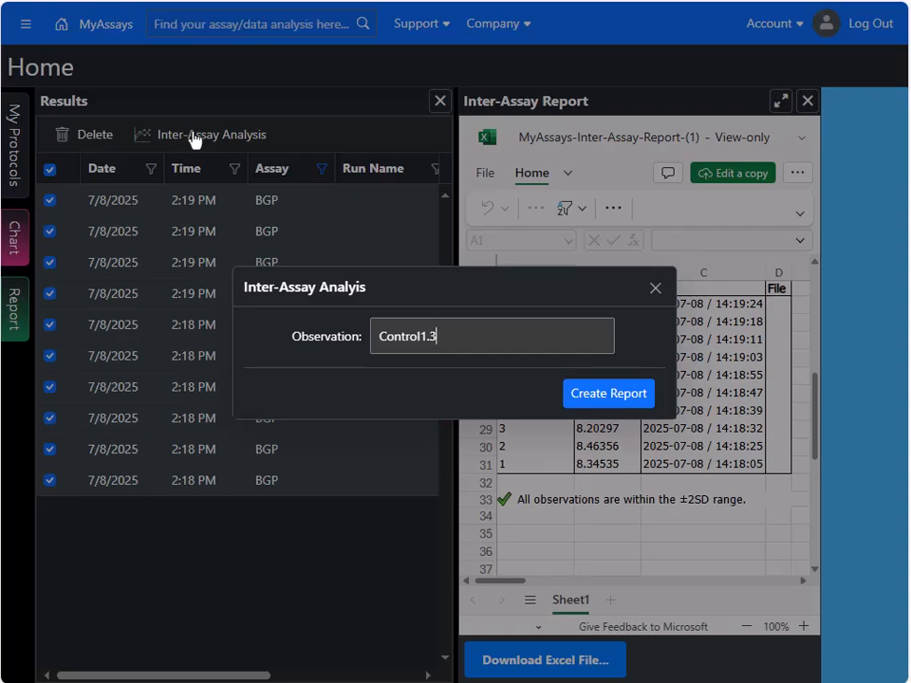
left_click(423, 336)
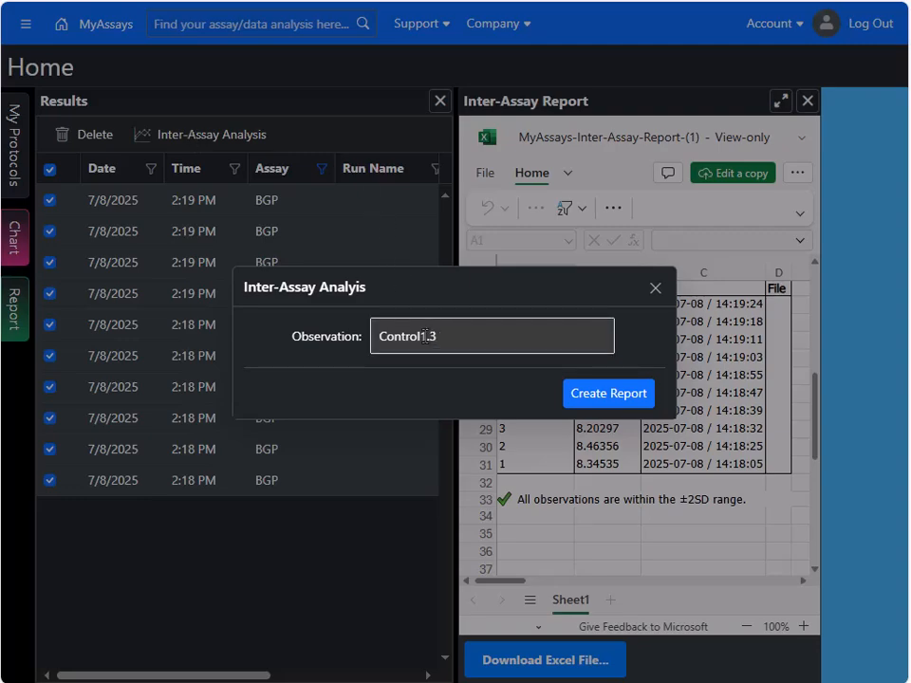
key("BackSpace")
type("2")
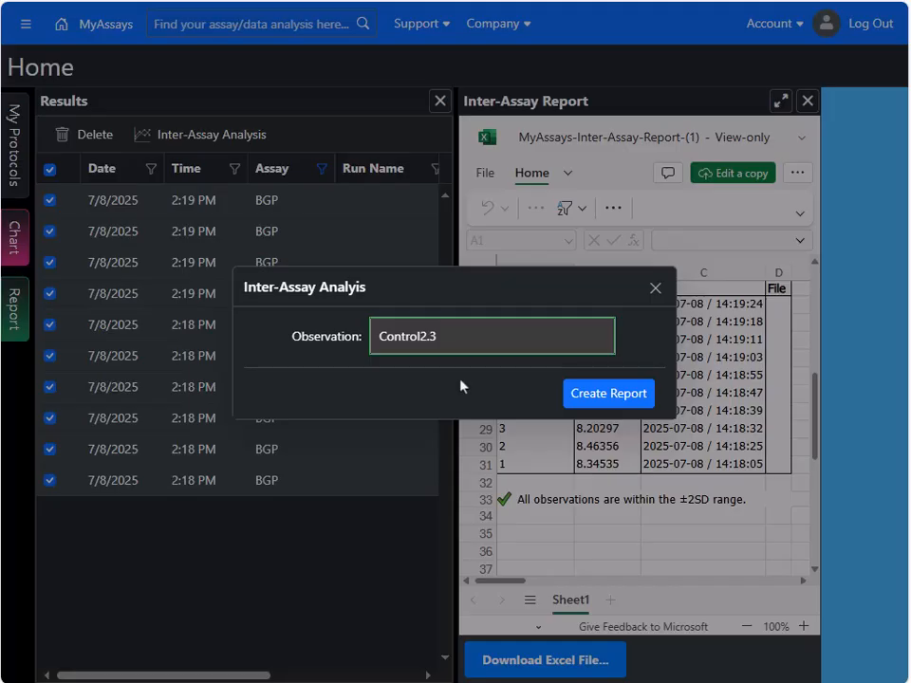
left_click(600, 401)
left_click(652, 290)
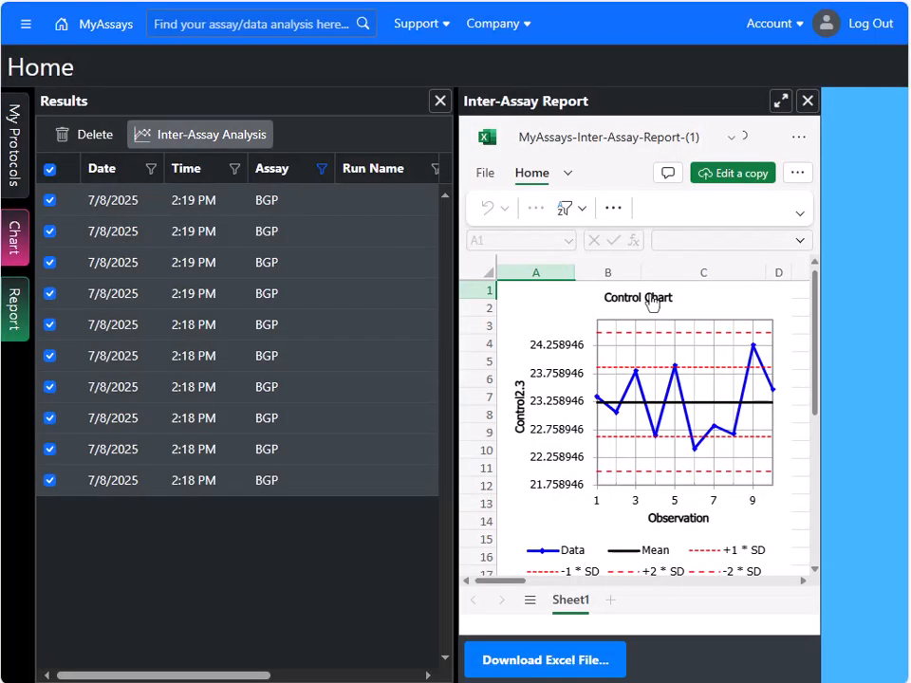